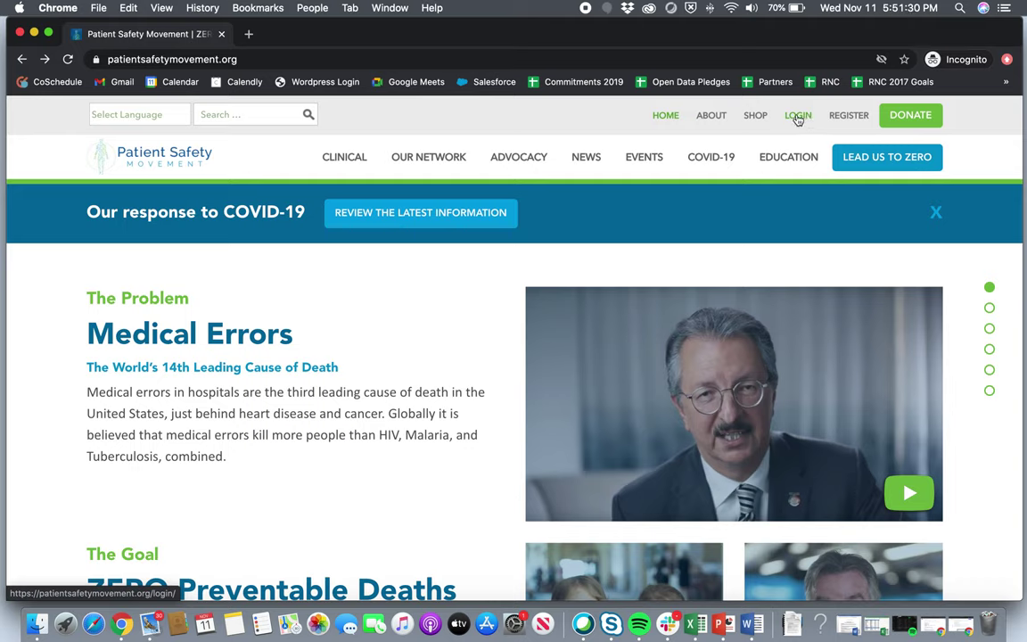
Log in using the autofilled account email and the pasted account password.
{"action": "left_click", "coordinate": [797, 118]}
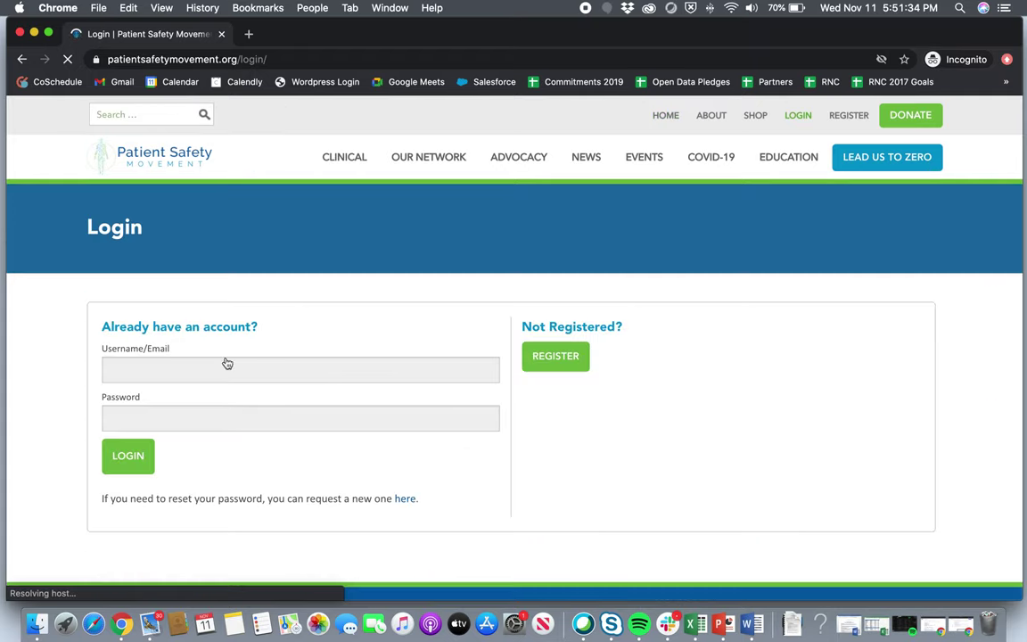
{"action": "left_click", "coordinate": [208, 369]}
{"action": "type", "text": "sarah.mil"}
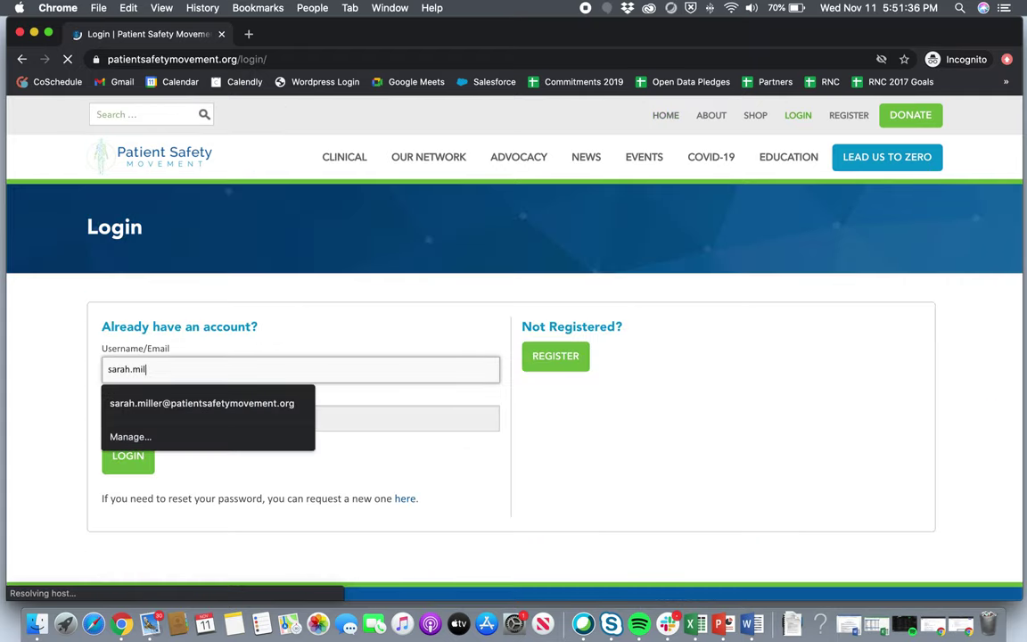
{"action": "left_click", "coordinate": [294, 403]}
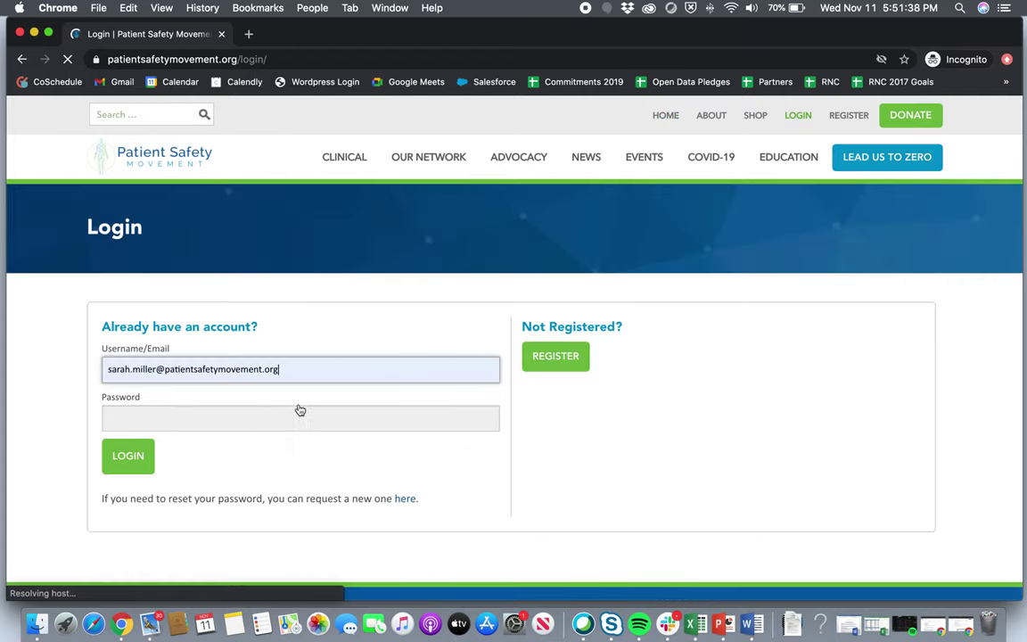
{"action": "left_click", "coordinate": [278, 423]}
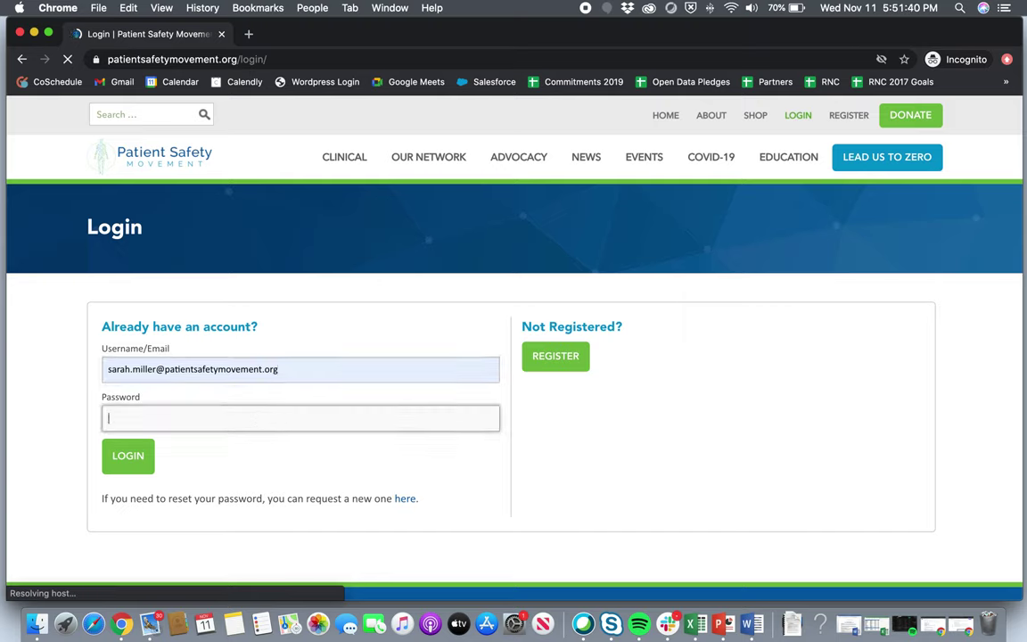
{"action": "key", "text": "super+v"}
{"action": "left_click", "coordinate": [135, 459]}
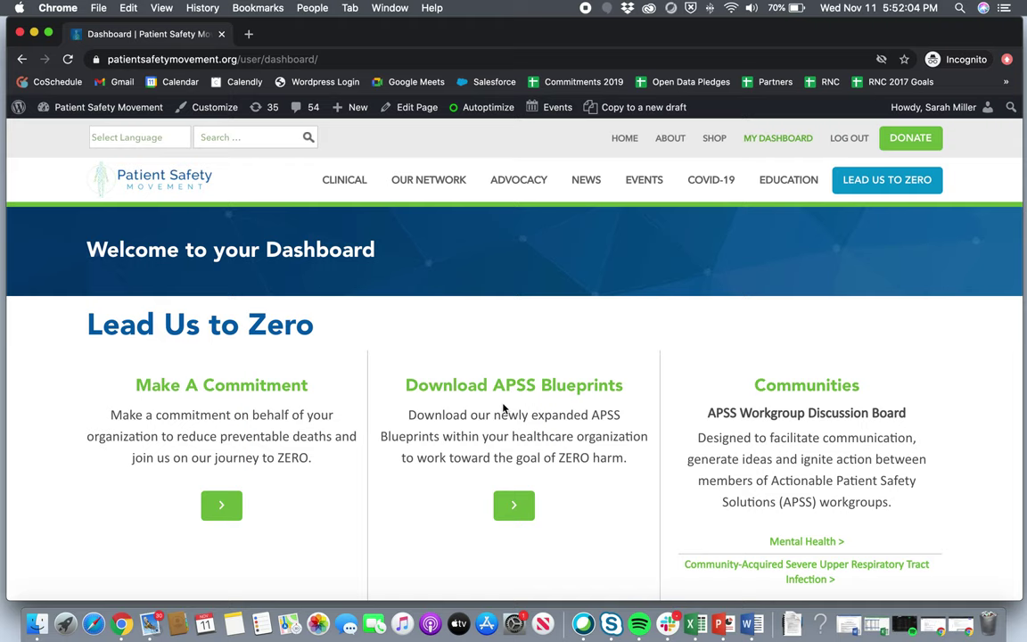
Scroll the Dashboard down to the Lead Us to Zero communities section.
{"action": "scroll", "coordinate": [503, 405], "scroll_direction": "down", "scroll_amount": 2}
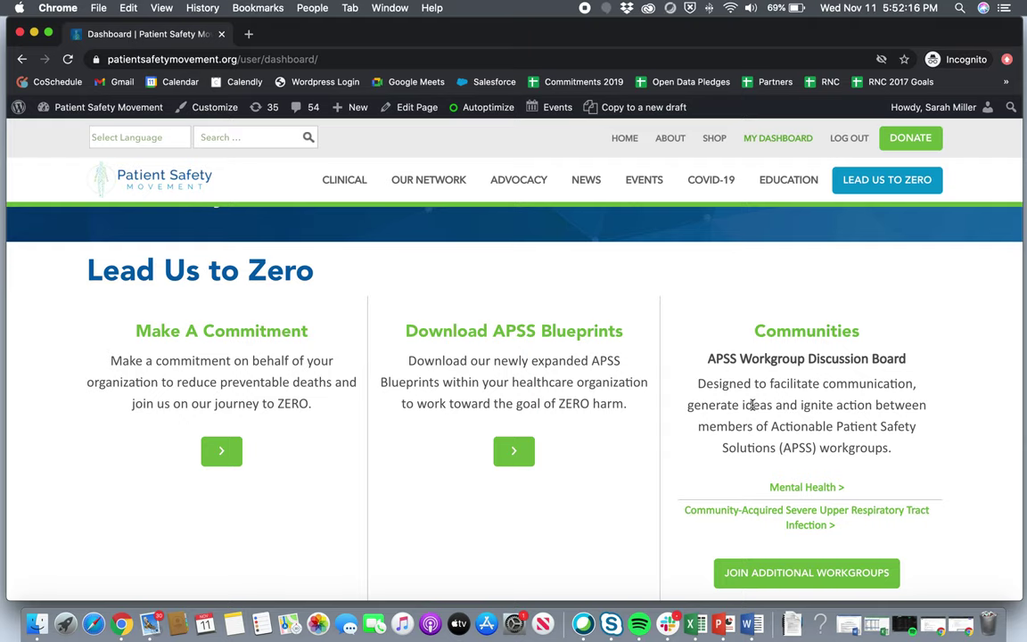
{"action": "scroll", "coordinate": [753, 404], "scroll_direction": "down", "scroll_amount": 2}
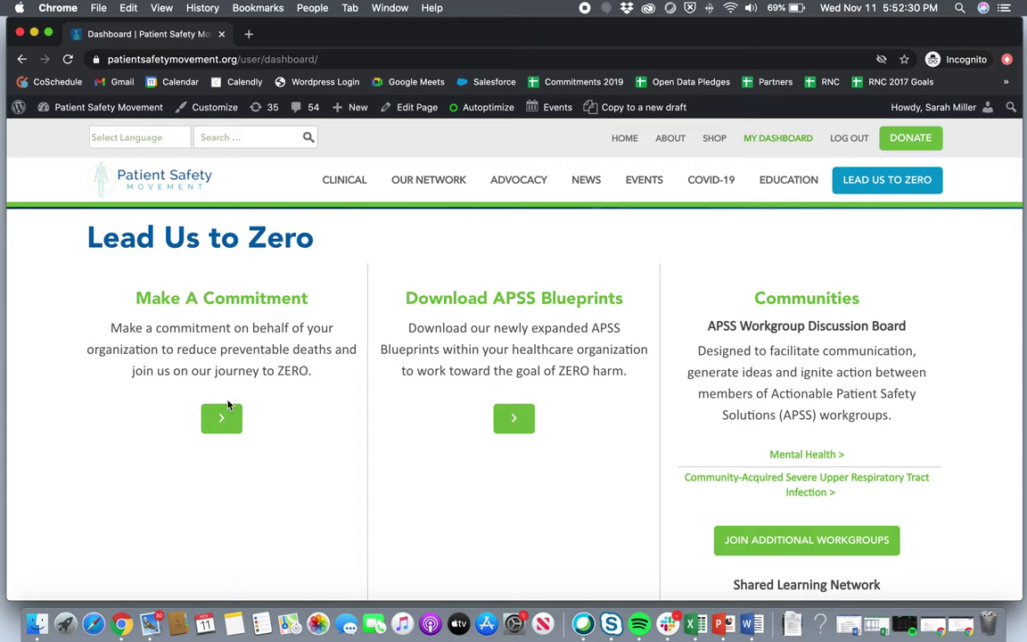
Start a new commitment form via Make A Commitment.
{"action": "left_click", "coordinate": [218, 428]}
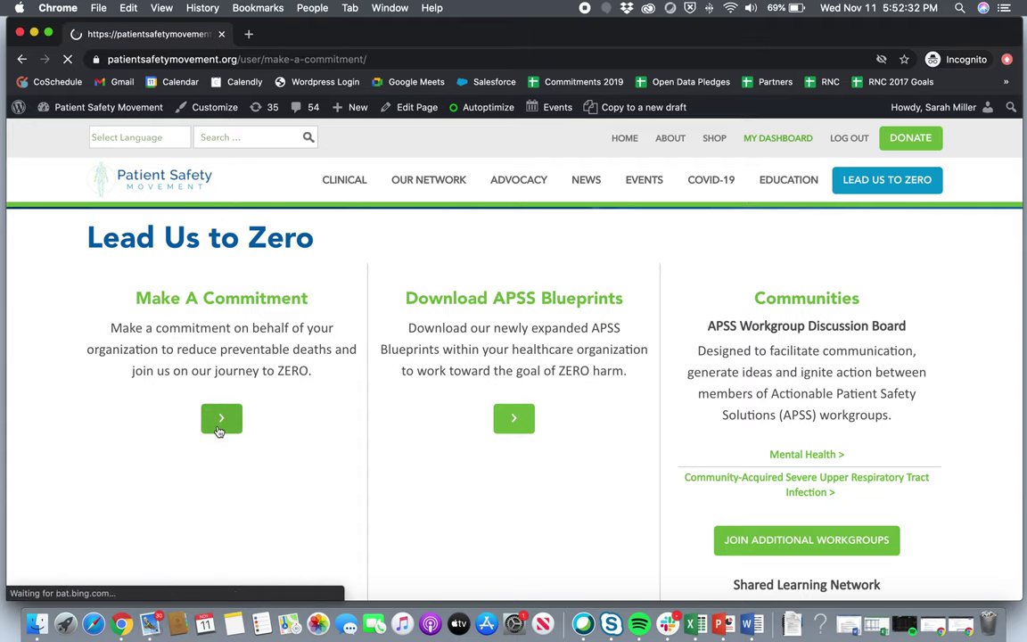
{"action": "scroll", "coordinate": [351, 440], "scroll_direction": "down", "scroll_amount": 4}
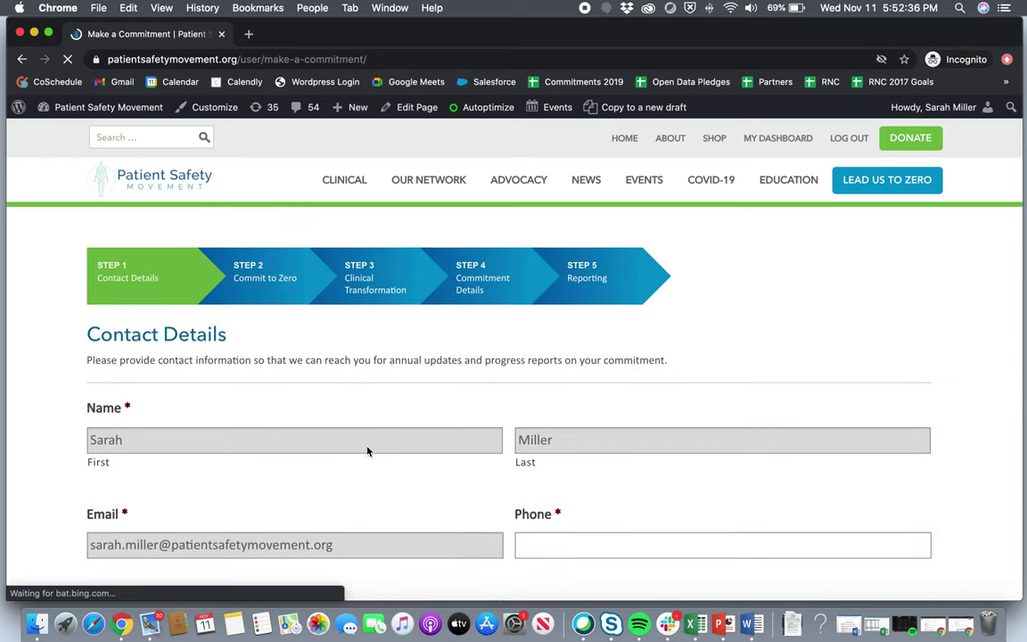
{"action": "scroll", "coordinate": [368, 450], "scroll_direction": "down", "scroll_amount": 2}
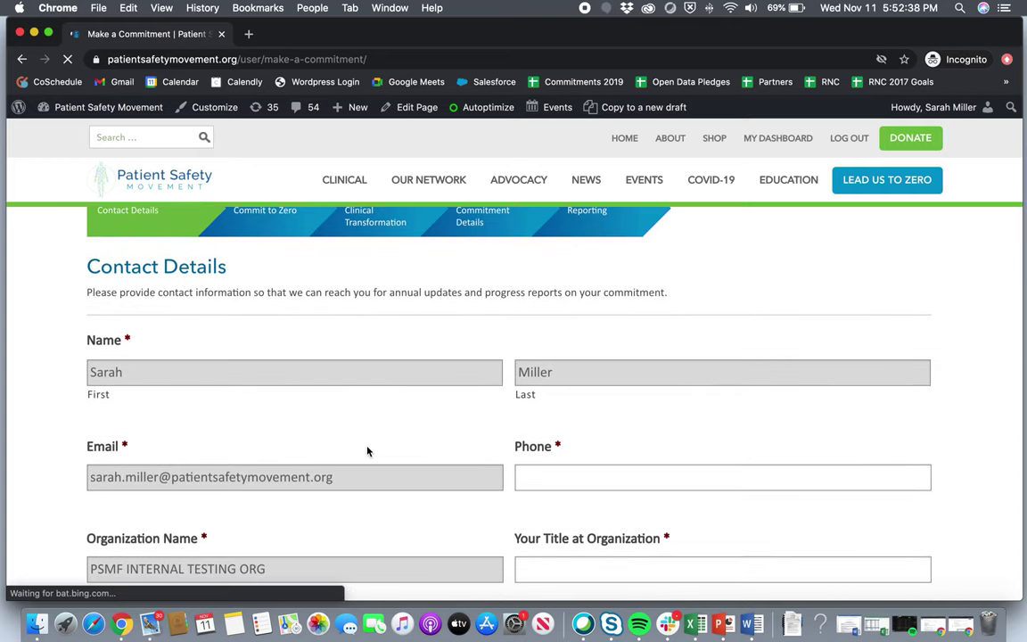
Enter a placeholder phone number and the title Director of Partnerships.
{"action": "left_click", "coordinate": [543, 475]}
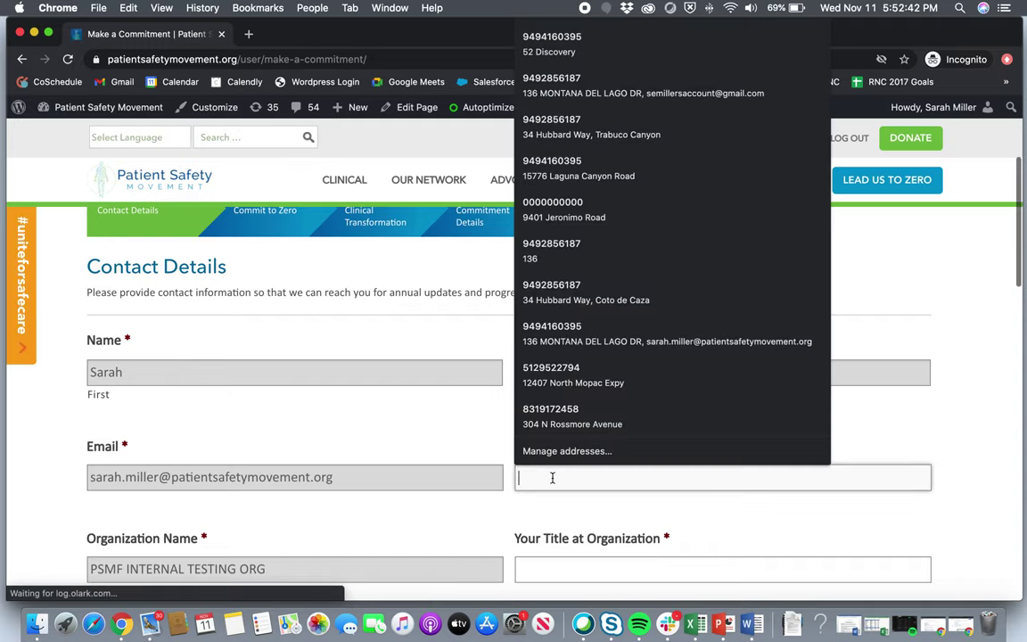
{"action": "type", "text": "0000000000"}
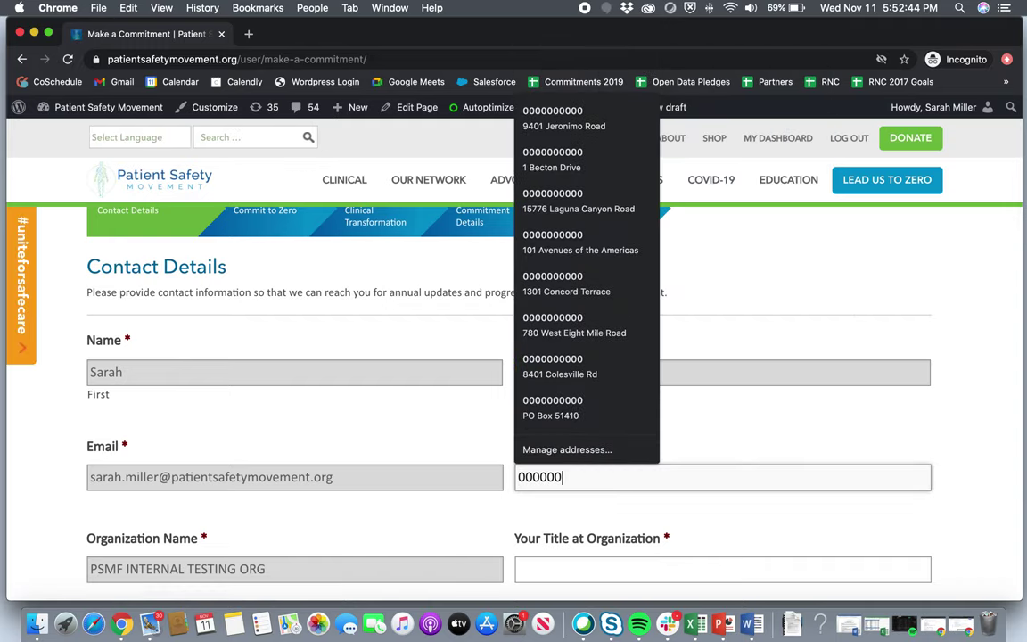
{"action": "left_click", "coordinate": [546, 570]}
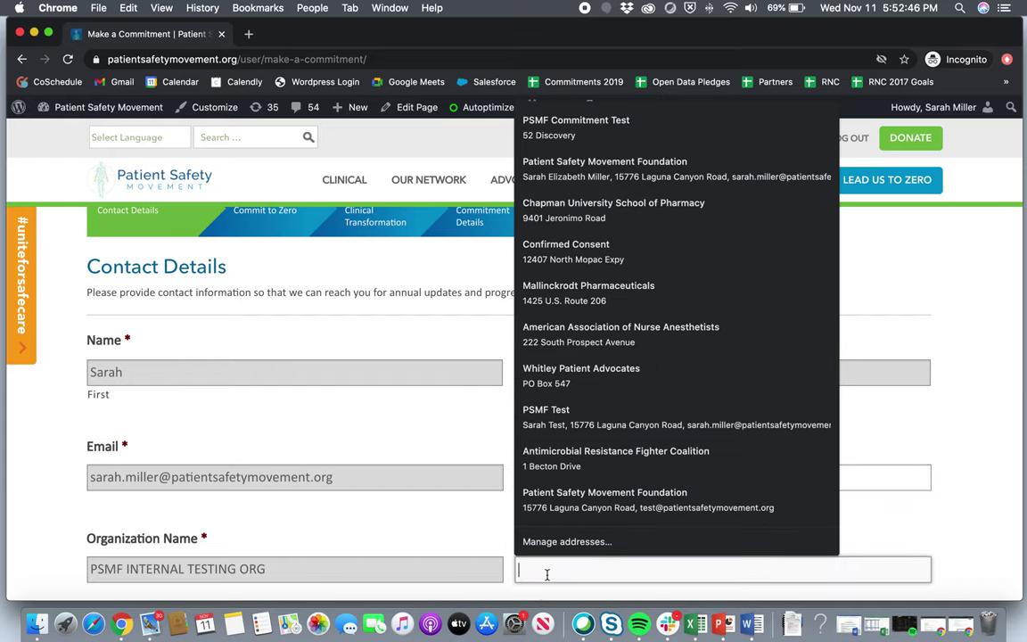
{"action": "type", "text": "Director of "}
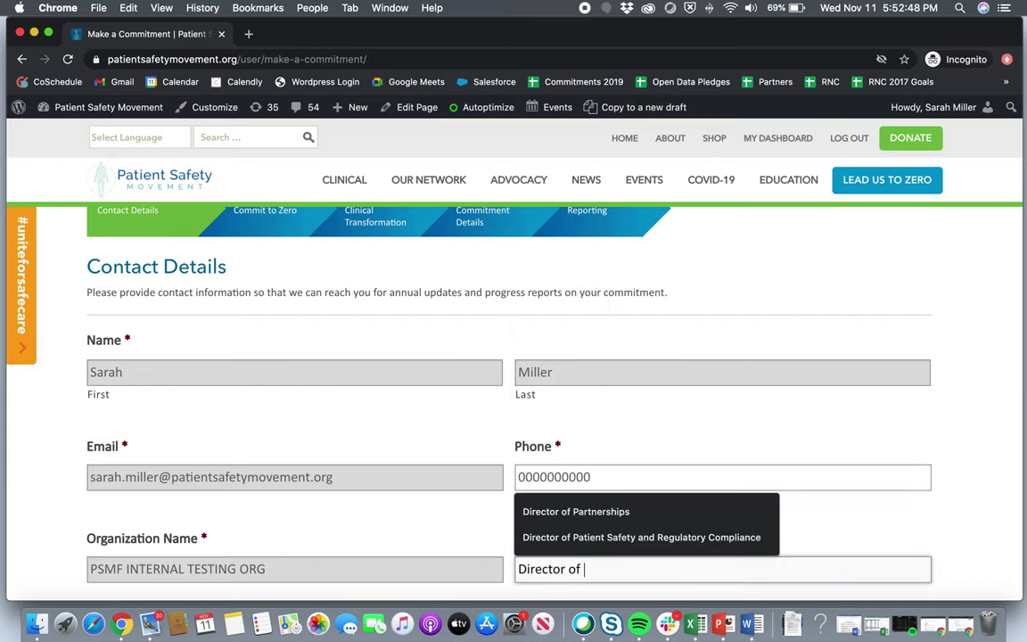
{"action": "type", "text": "Partnerships"}
{"action": "scroll", "coordinate": [588, 441], "scroll_direction": "down", "scroll_amount": 5}
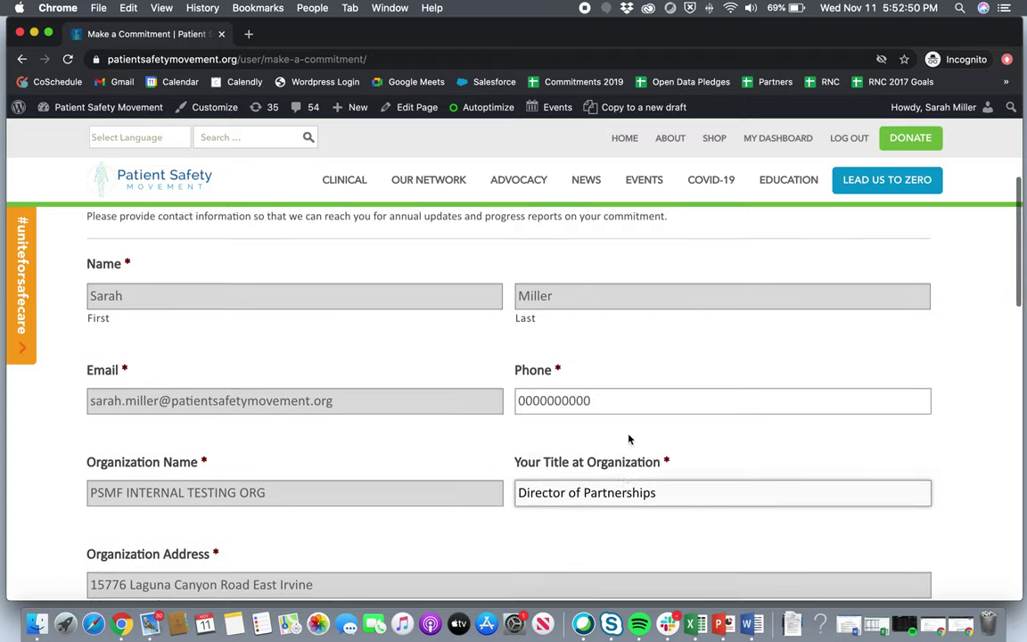
Select Long-term Acute Care, Orthopedic Center and Rehabilitation Center as facility types.
{"action": "scroll", "coordinate": [481, 426], "scroll_direction": "down", "scroll_amount": 5}
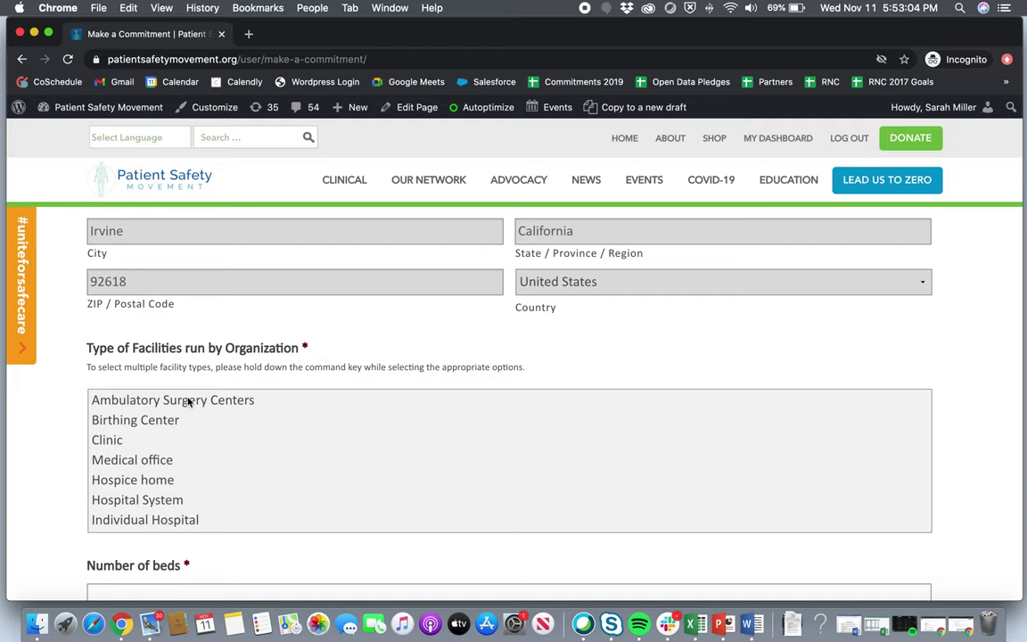
{"action": "scroll", "coordinate": [163, 461], "scroll_direction": "down", "scroll_amount": 5}
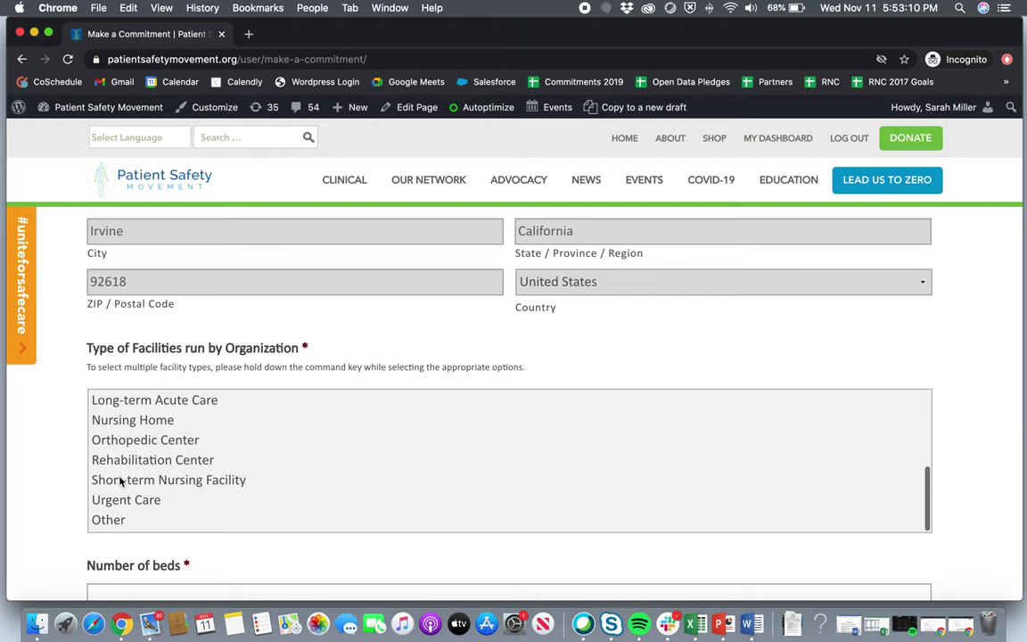
{"action": "left_click", "coordinate": [153, 480]}
{"action": "left_click", "coordinate": [131, 438], "text": "super"}
{"action": "left_click", "coordinate": [131, 400]}
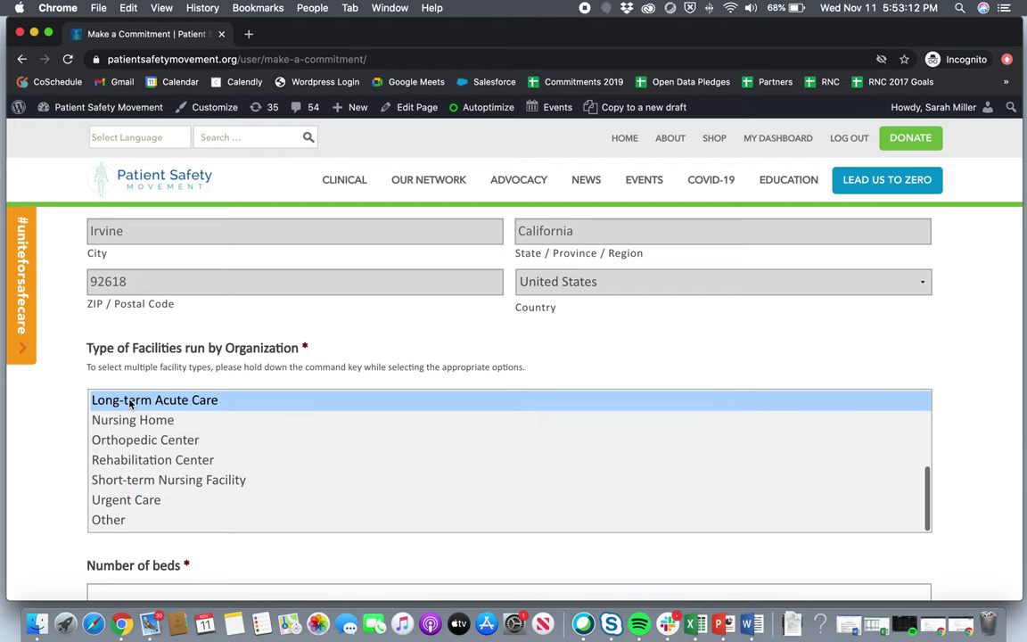
{"action": "left_click", "coordinate": [109, 440], "text": "super"}
{"action": "left_click", "coordinate": [110, 461], "text": "super"}
Add Hospital System and Clinic to the selected facility types.
{"action": "scroll", "coordinate": [108, 466], "scroll_direction": "up", "scroll_amount": 5}
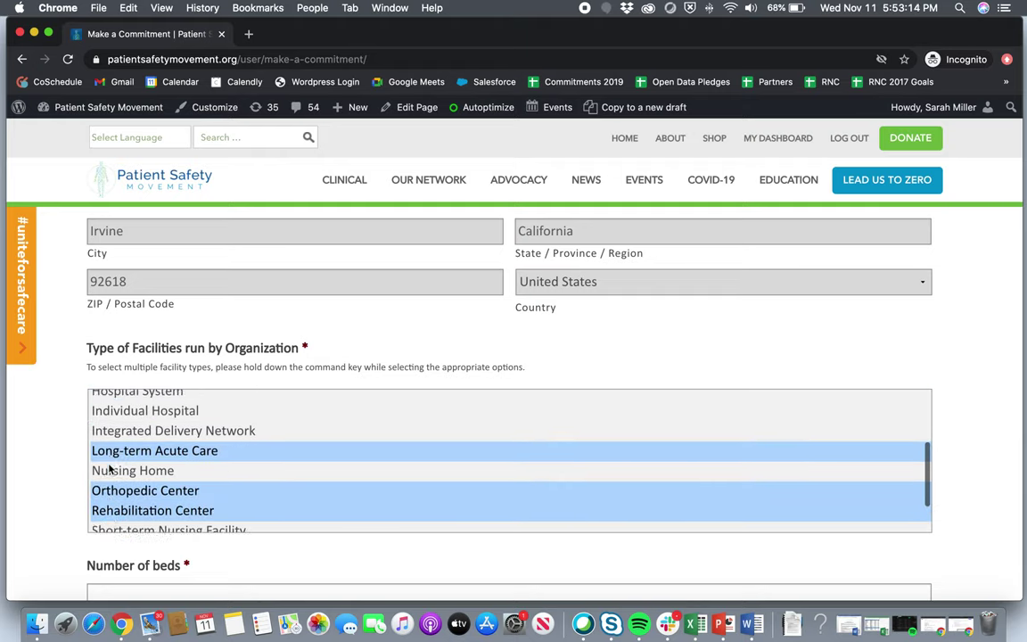
{"action": "left_click", "coordinate": [125, 431], "text": "super"}
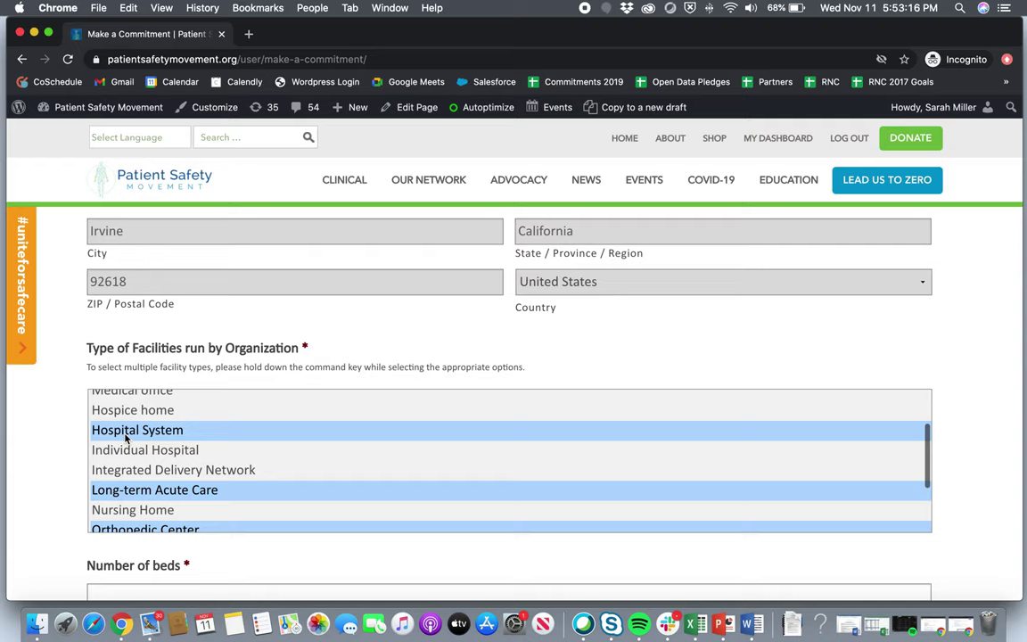
{"action": "scroll", "coordinate": [129, 435], "scroll_direction": "up", "scroll_amount": 2}
{"action": "left_click", "coordinate": [109, 418], "text": "super"}
{"action": "scroll", "coordinate": [134, 478], "scroll_direction": "down", "scroll_amount": 4}
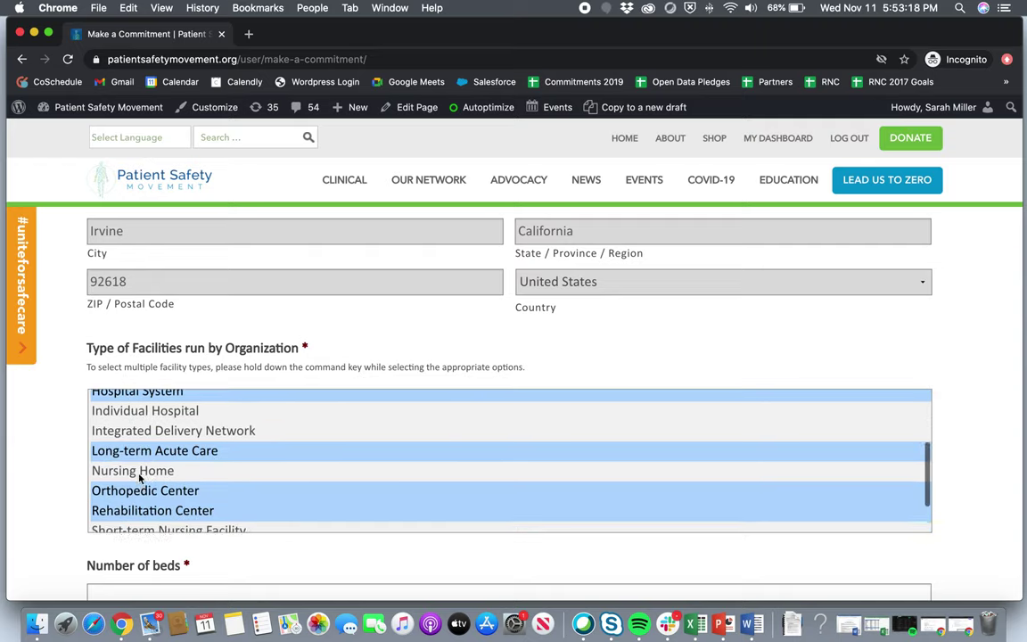
{"action": "scroll", "coordinate": [139, 478], "scroll_direction": "down", "scroll_amount": 5}
{"action": "left_click", "coordinate": [134, 448]}
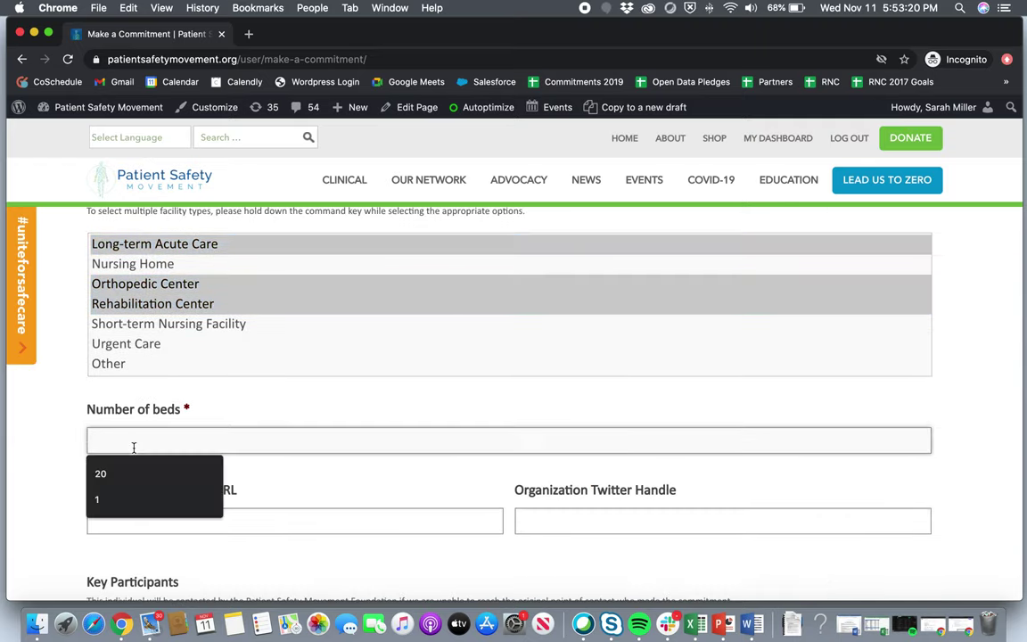
Enter 1500 as the number of beds.
{"action": "type", "text": "1500"}
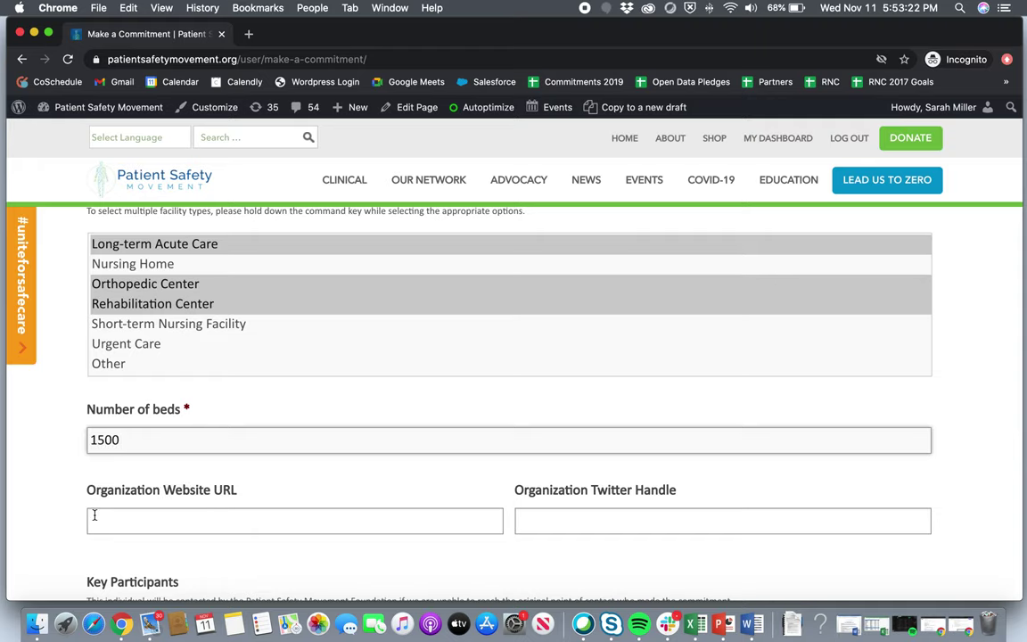
{"action": "left_click", "coordinate": [94, 515]}
{"action": "left_click", "coordinate": [32, 512]}
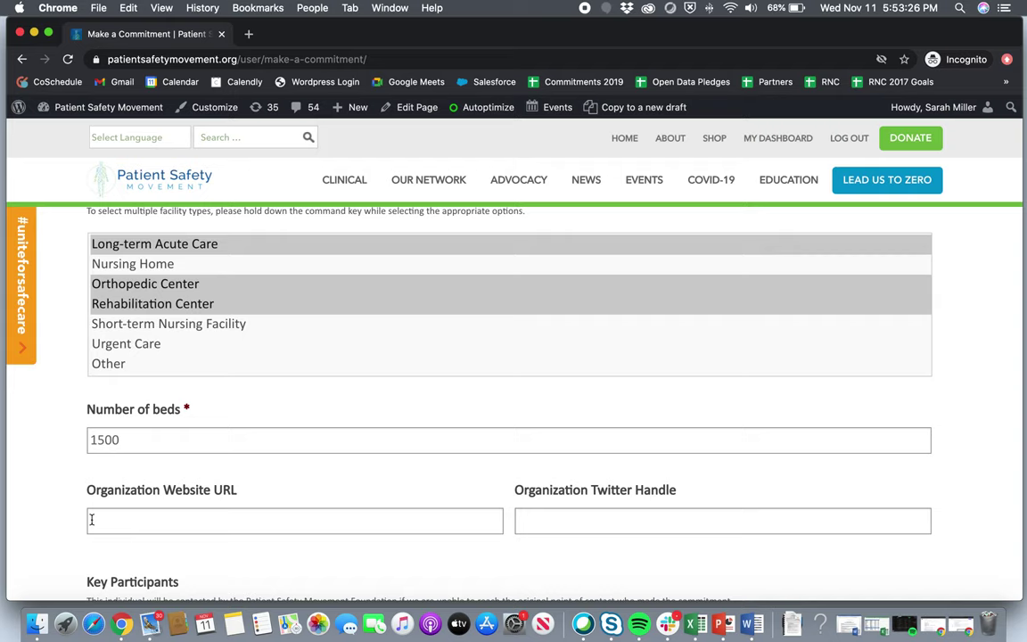
{"action": "scroll", "coordinate": [91, 519], "scroll_direction": "down", "scroll_amount": 3}
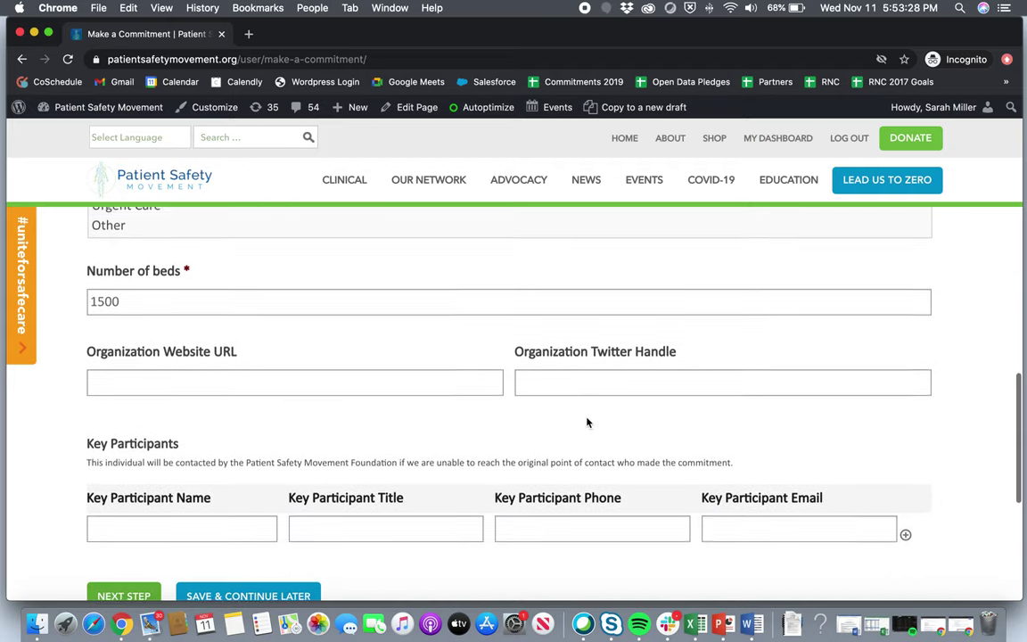
{"action": "scroll", "coordinate": [586, 422], "scroll_direction": "down", "scroll_amount": 2}
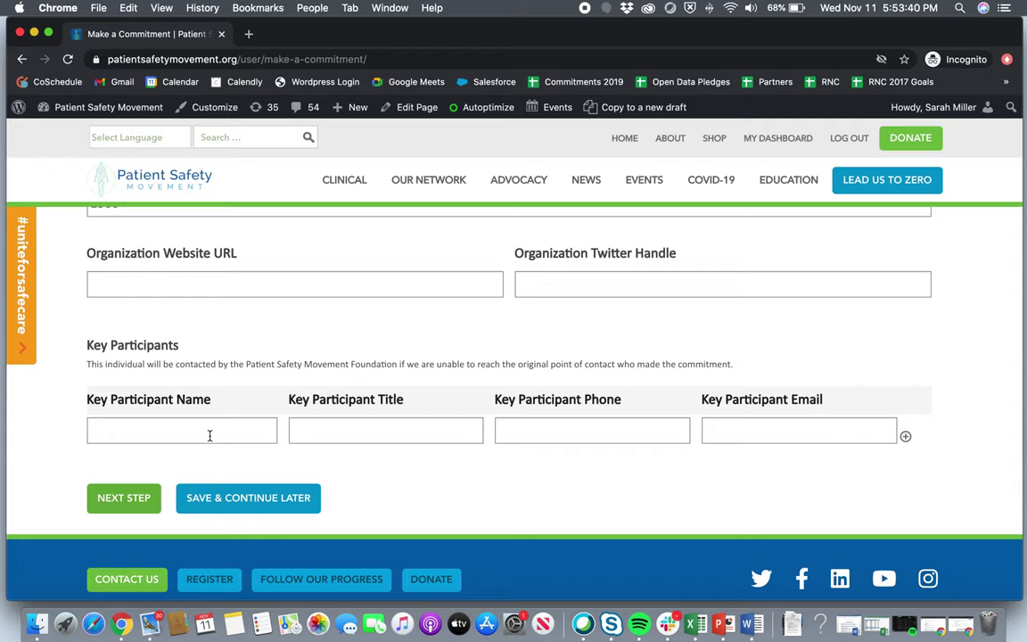
Enter the key participant's name, title Chief Operating, placeholder phone and e-mail, then continue.
{"action": "left_click", "coordinate": [210, 434]}
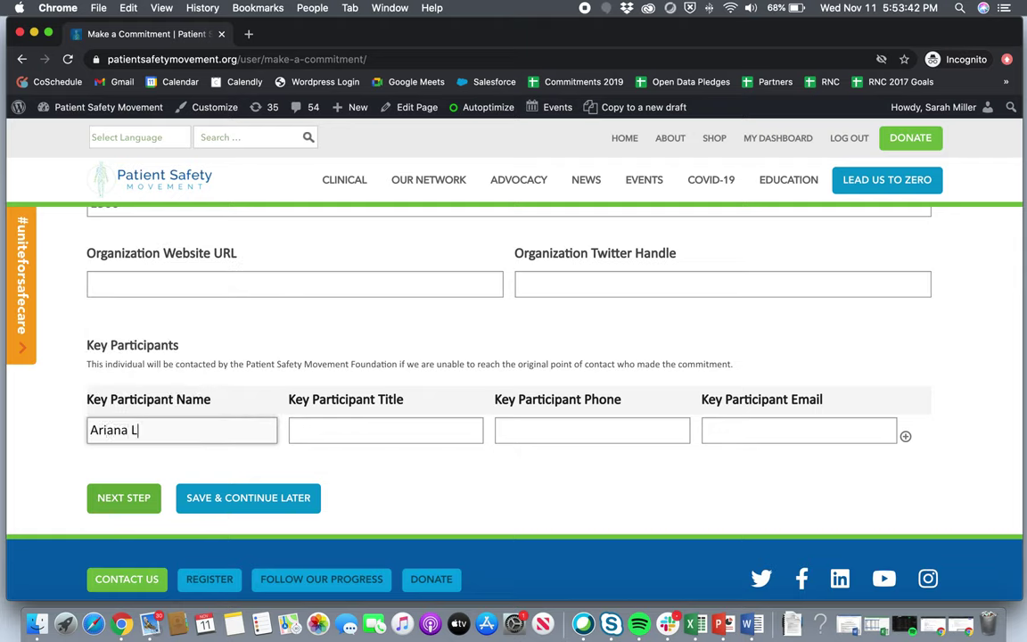
{"action": "key", "text": "Tab"}
{"action": "type", "text": "Chif"}
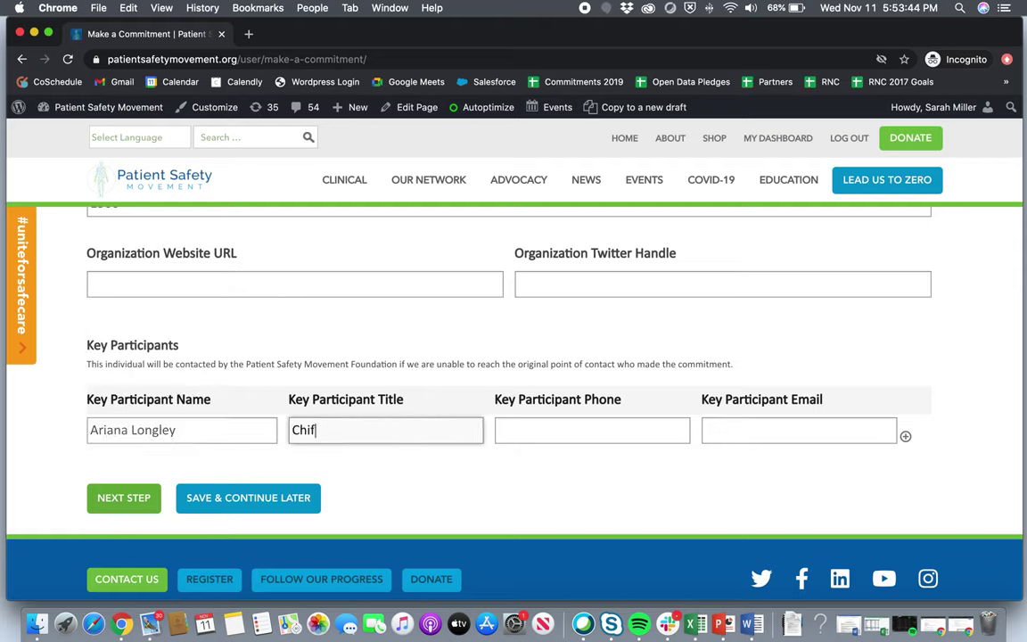
{"action": "key", "text": "BackSpace"}
{"action": "type", "text": "ef Operating"}
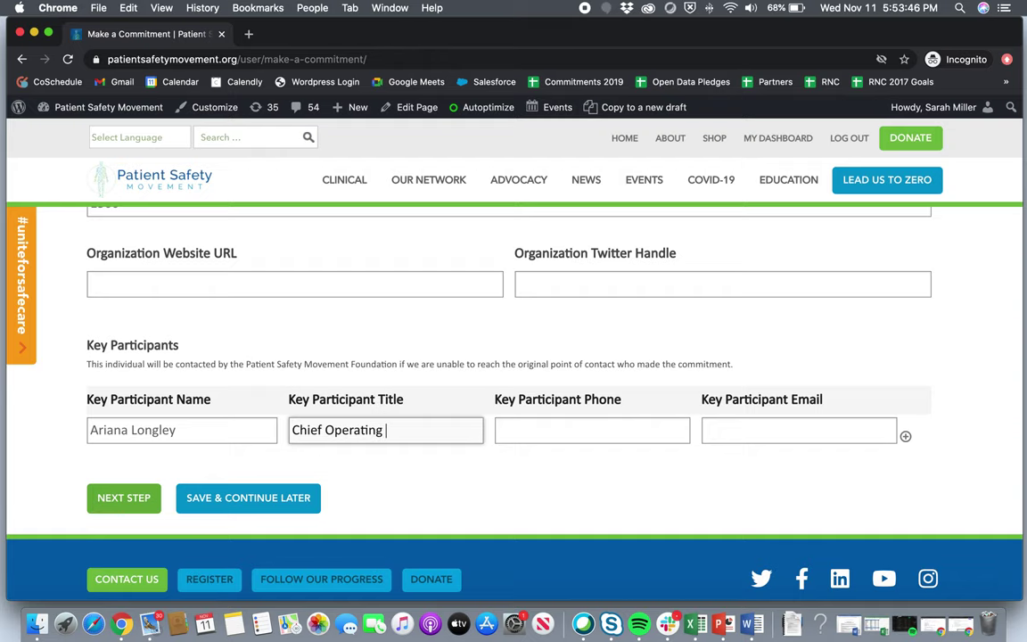
{"action": "key", "text": "Tab"}
{"action": "type", "text": "000000"}
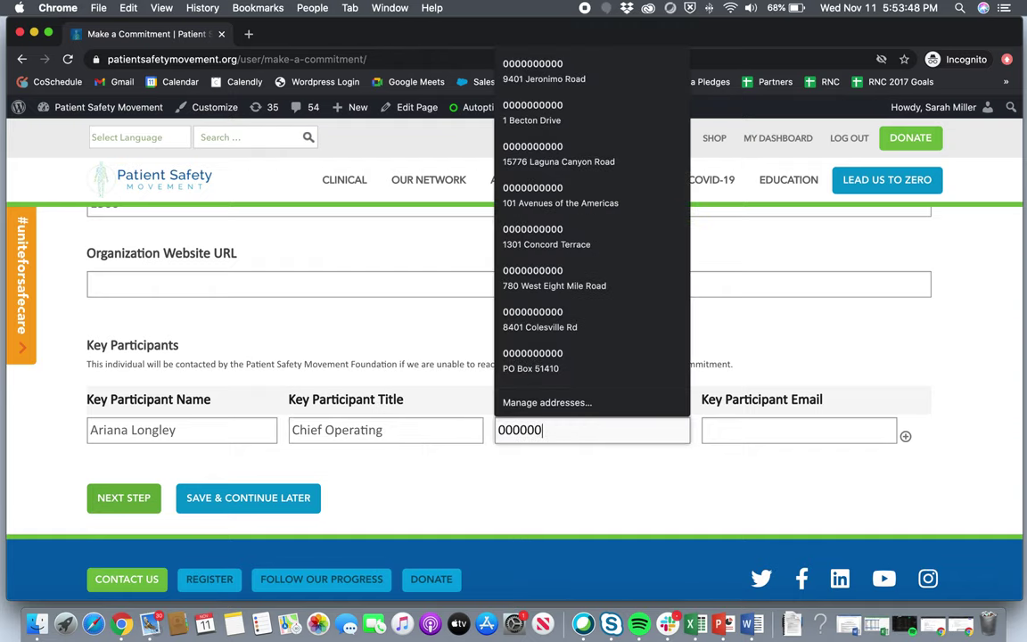
{"action": "type", "text": "0000"}
{"action": "key", "text": "Tab"}
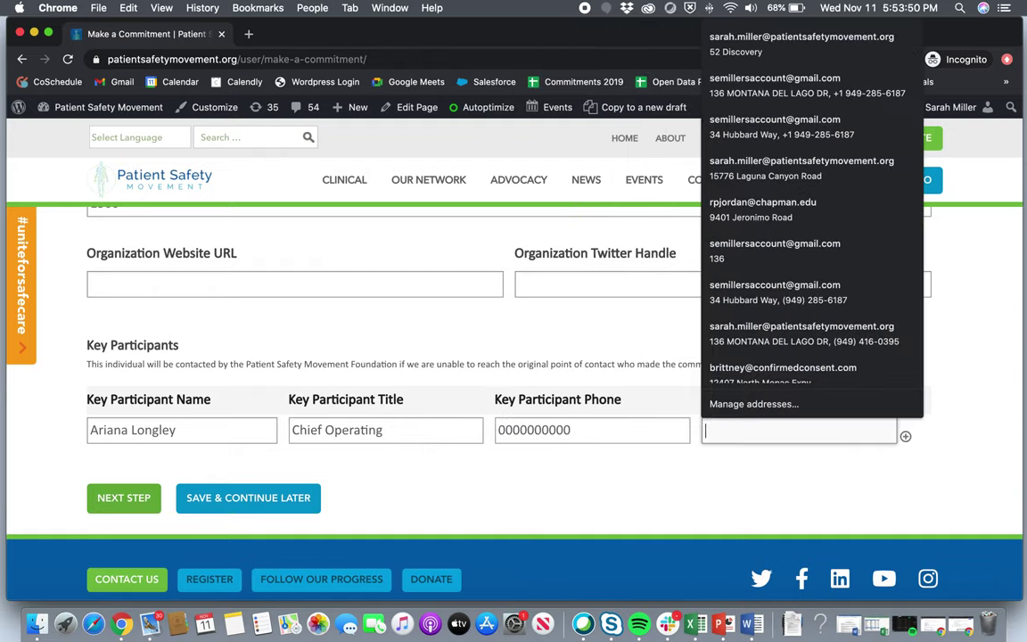
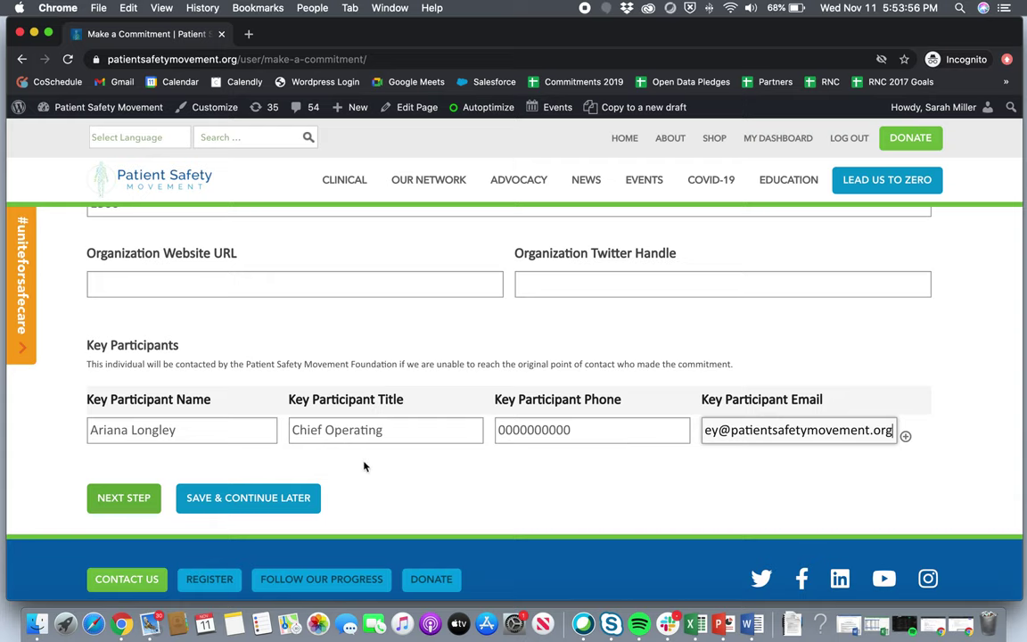
{"action": "left_click", "coordinate": [135, 504]}
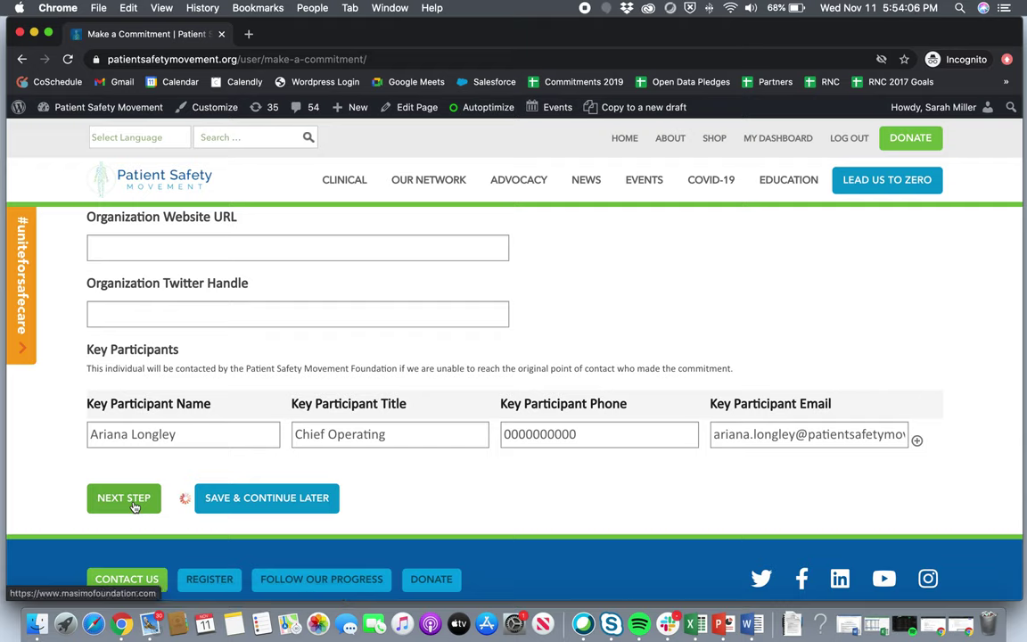
Answer 'this is a test' for why the organization commits to ZERO, then continue.
{"action": "scroll", "coordinate": [211, 360], "scroll_direction": "up", "scroll_amount": 2}
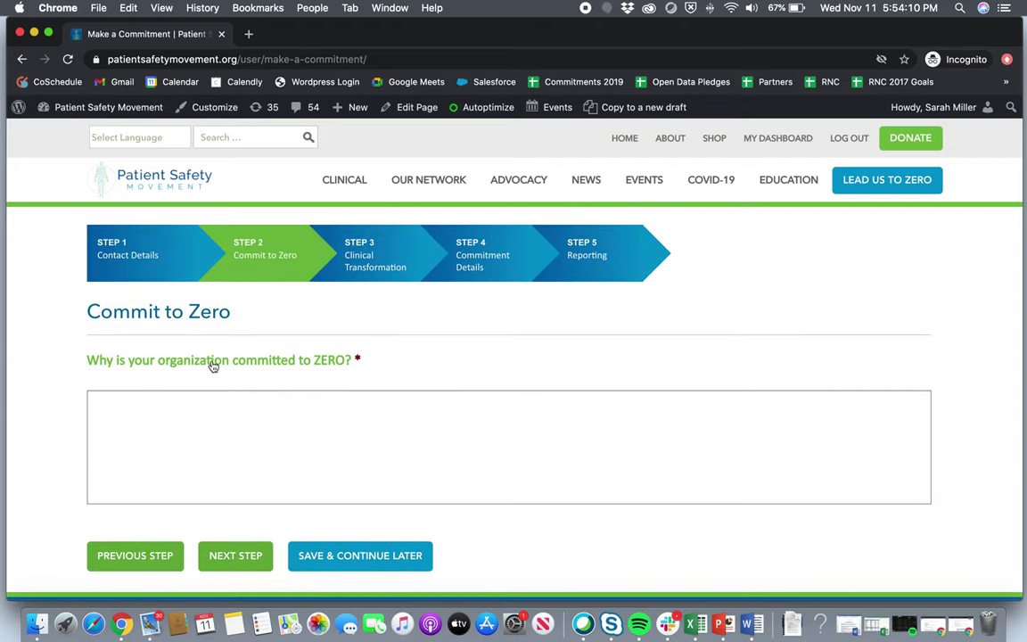
{"action": "left_click", "coordinate": [193, 440]}
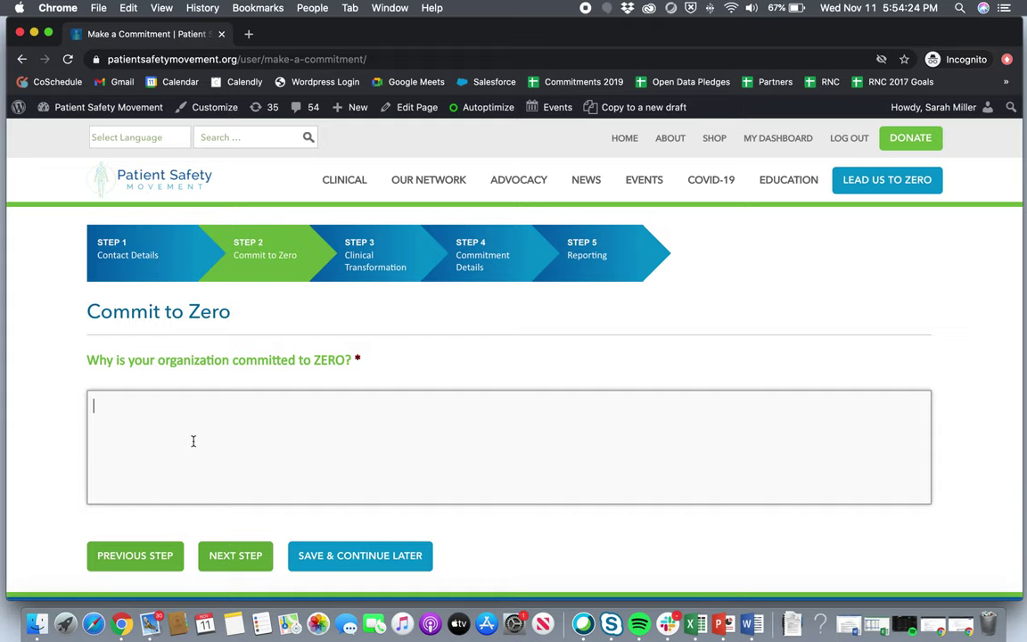
{"action": "type", "text": "this is a test"}
{"action": "key", "text": "BackSpace"}
{"action": "key", "text": "BackSpace"}
{"action": "key", "text": "BackSpace"}
{"action": "type", "text": "test"}
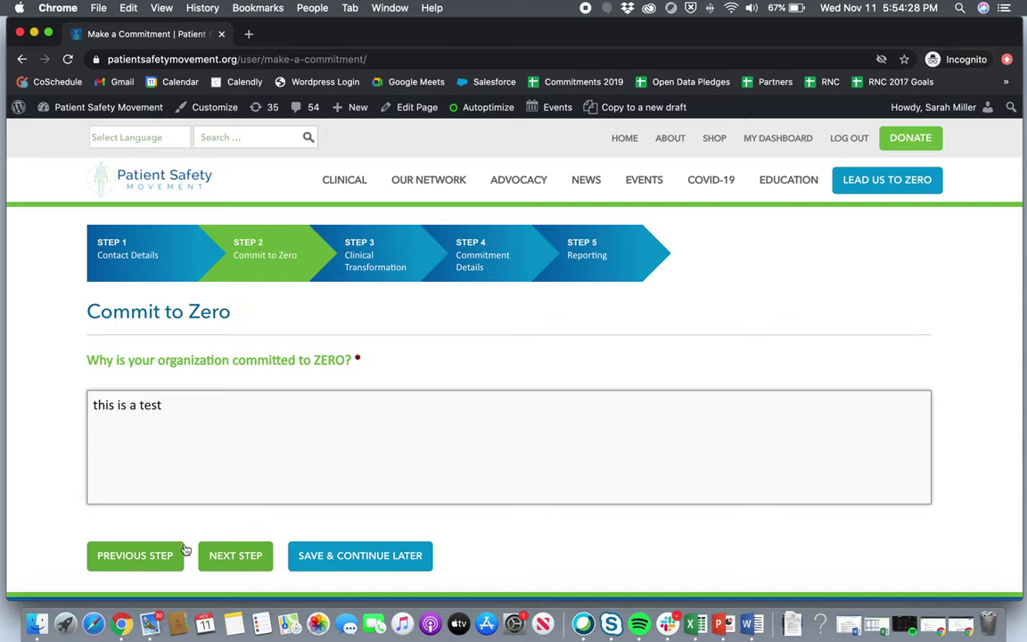
{"action": "left_click", "coordinate": [222, 555]}
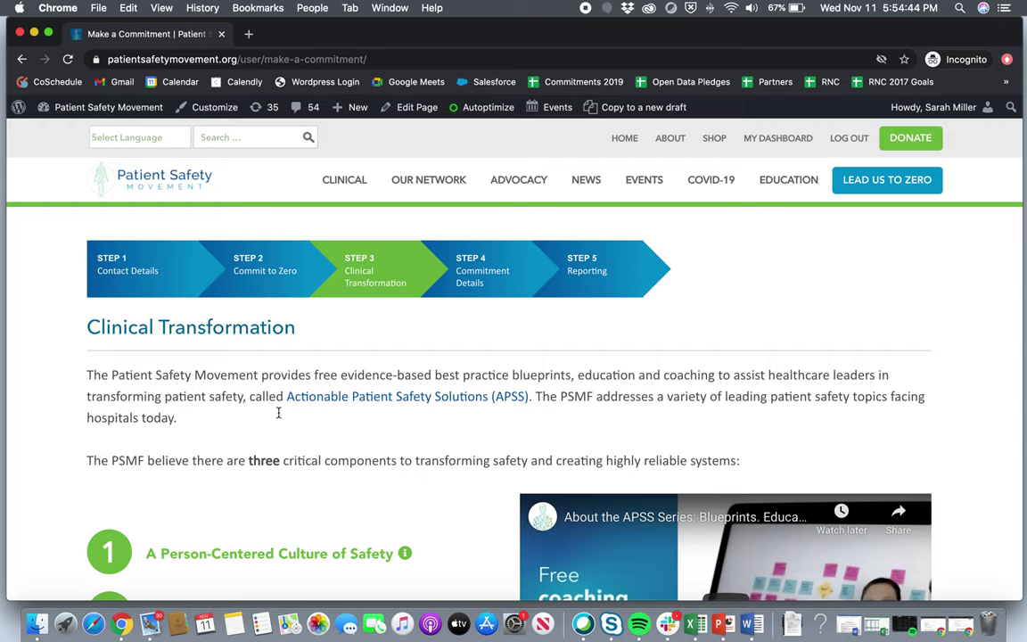
Read the info descriptions of the three Clinical Transformation components down to the commitment question.
{"action": "scroll", "coordinate": [278, 412], "scroll_direction": "down", "scroll_amount": 3}
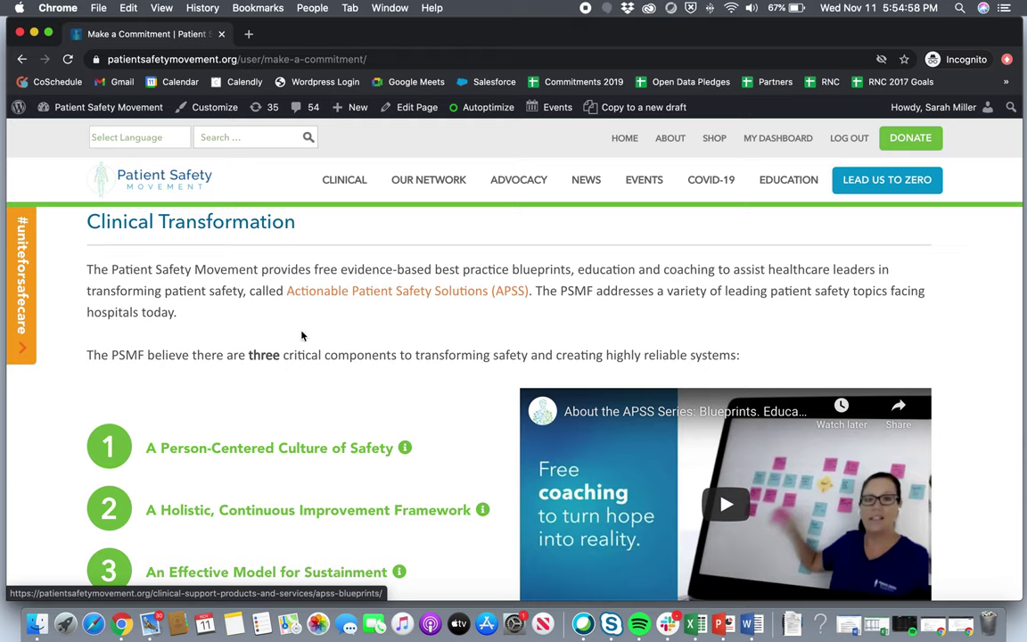
{"action": "scroll", "coordinate": [277, 393], "scroll_direction": "down", "scroll_amount": 1}
{"action": "scroll", "coordinate": [278, 393], "scroll_direction": "down", "scroll_amount": 1}
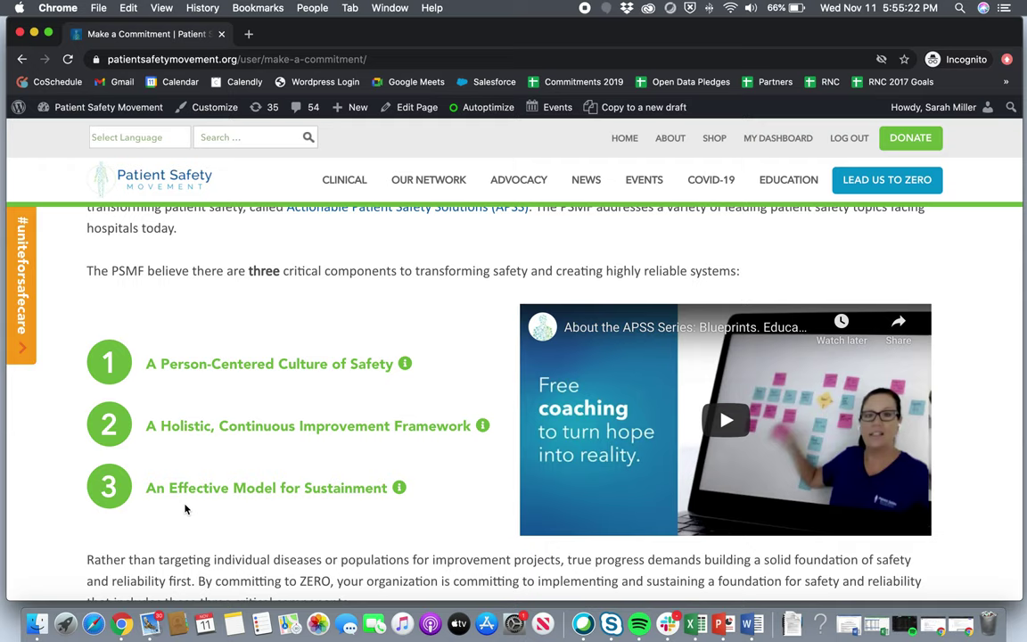
{"action": "mouse_move", "coordinate": [403, 370]}
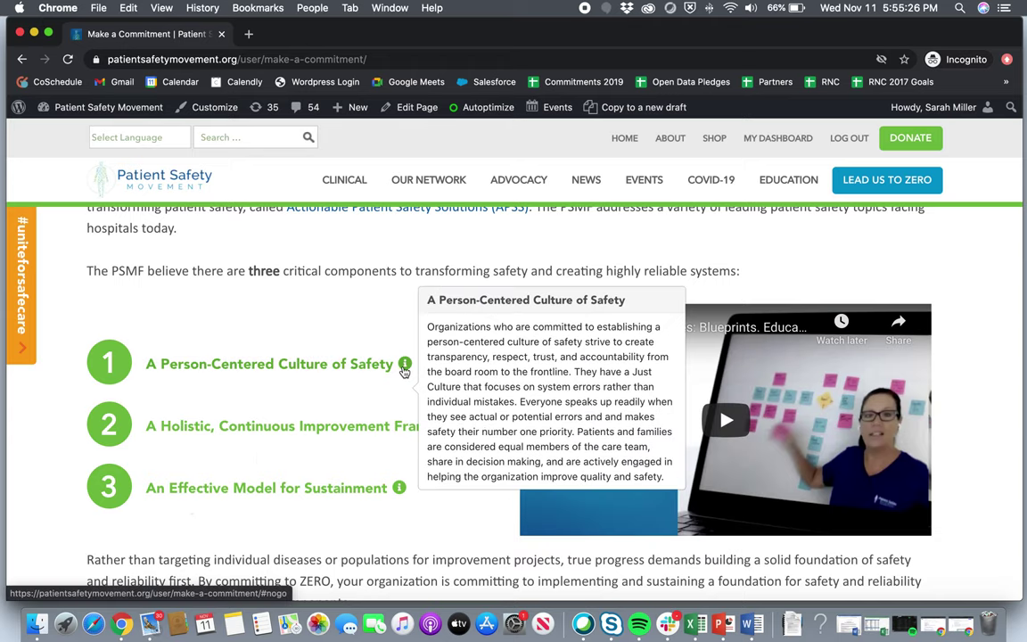
{"action": "mouse_move", "coordinate": [398, 491]}
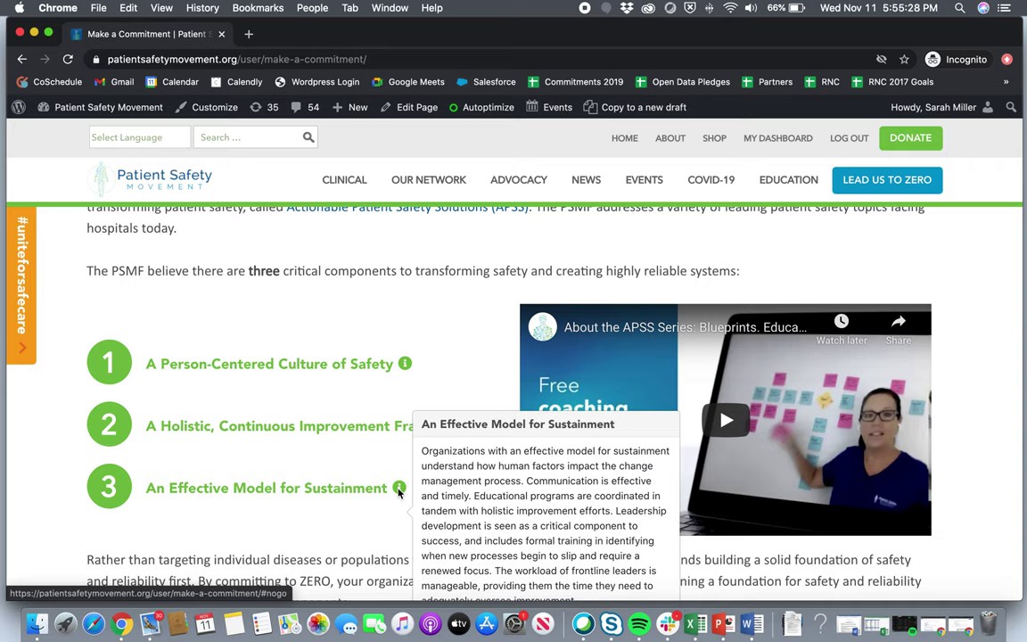
{"action": "scroll", "coordinate": [398, 490], "scroll_direction": "down", "scroll_amount": 2}
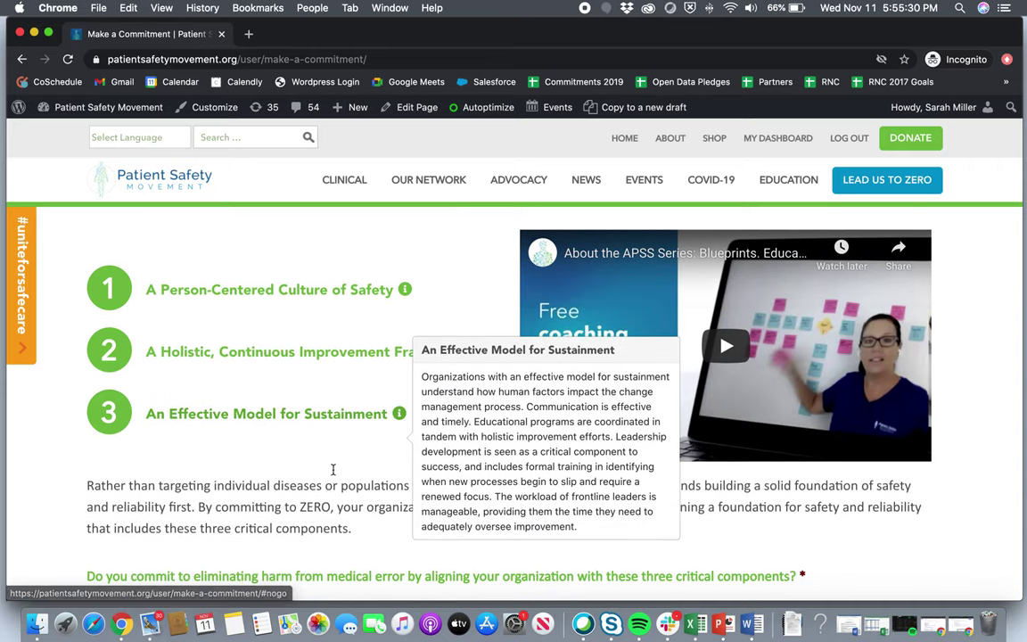
{"action": "scroll", "coordinate": [333, 473], "scroll_direction": "down", "scroll_amount": 2}
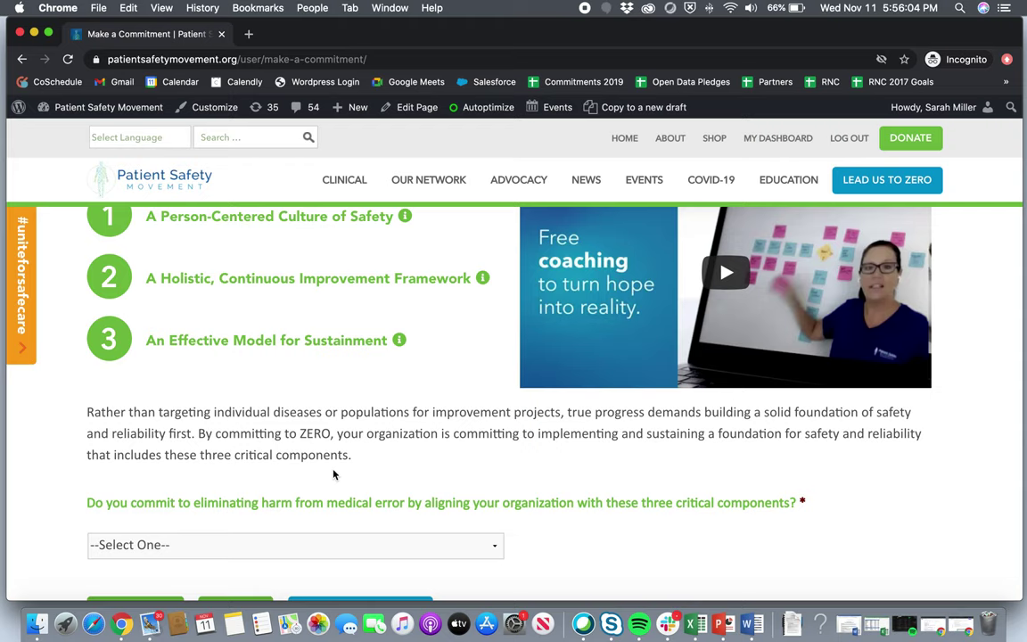
Answer Yes to committing to the three critical components and continue to Commitment Details.
{"action": "scroll", "coordinate": [333, 474], "scroll_direction": "down", "scroll_amount": 2}
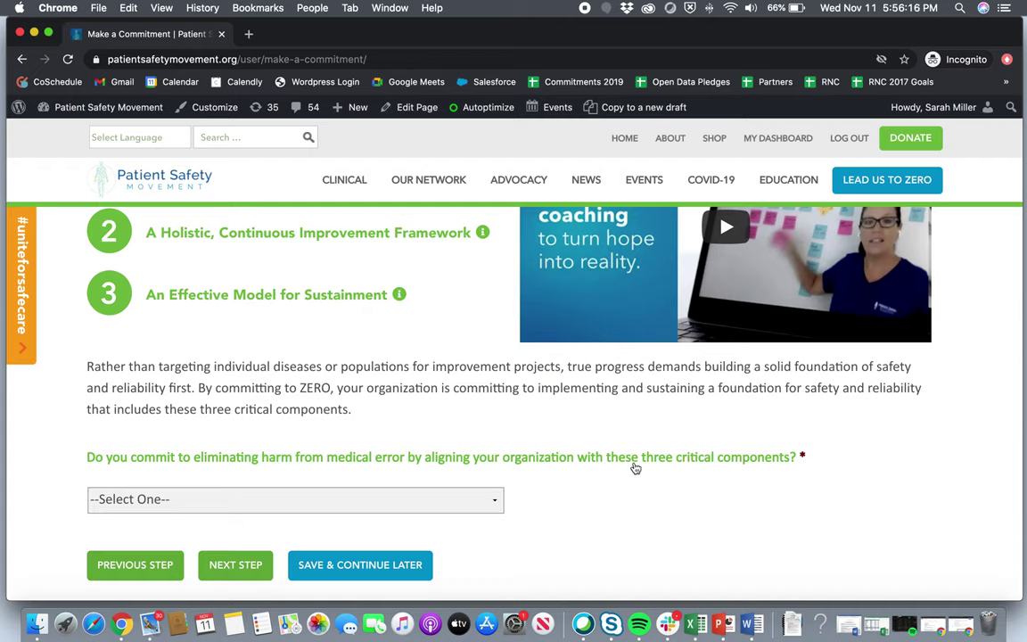
{"action": "left_click", "coordinate": [451, 505]}
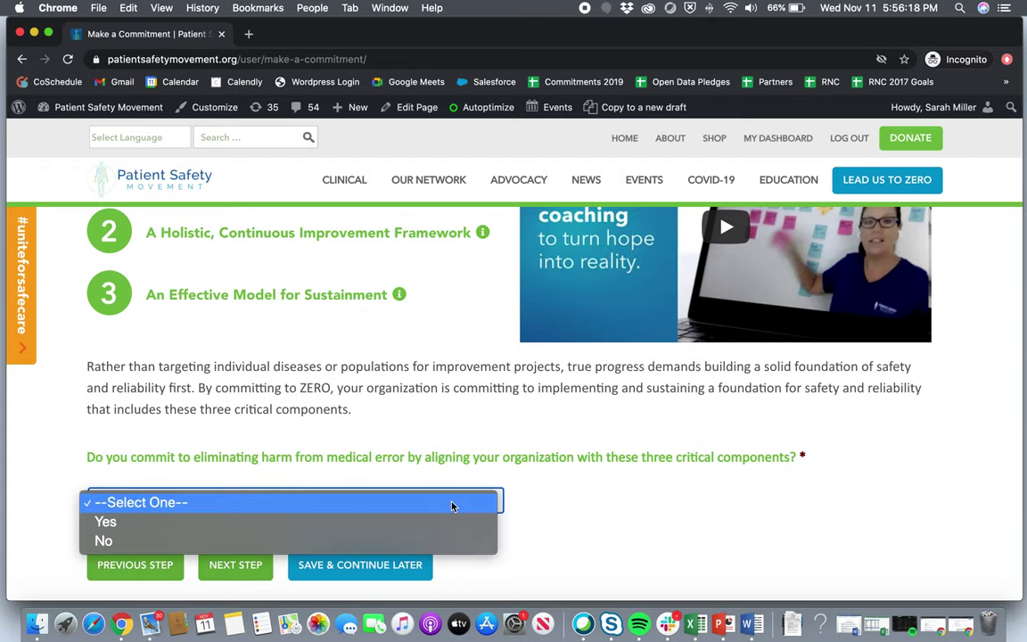
{"action": "left_click", "coordinate": [332, 544]}
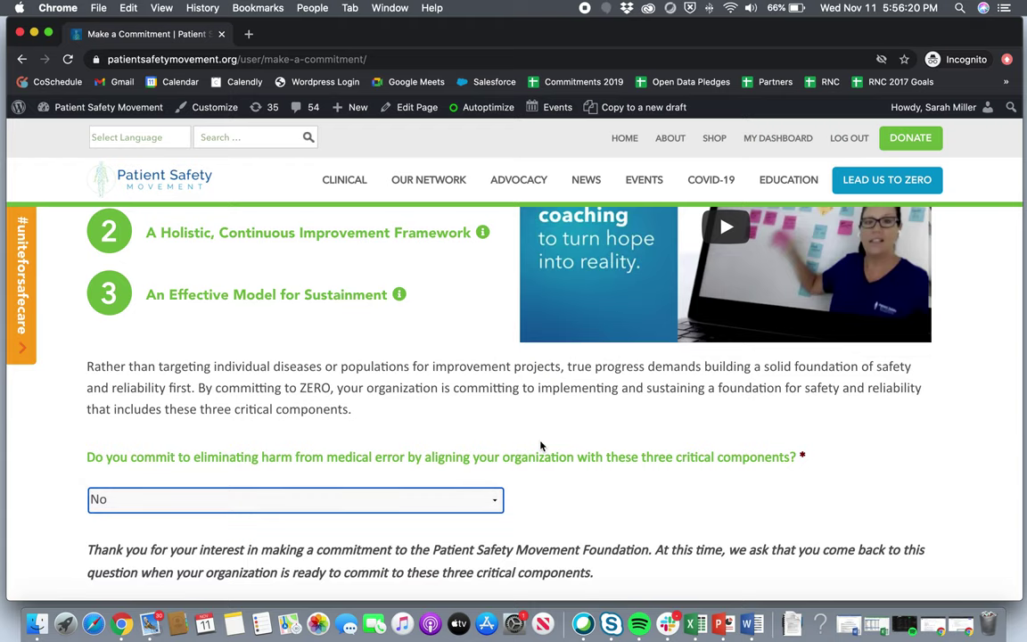
{"action": "scroll", "coordinate": [540, 446], "scroll_direction": "down", "scroll_amount": 2}
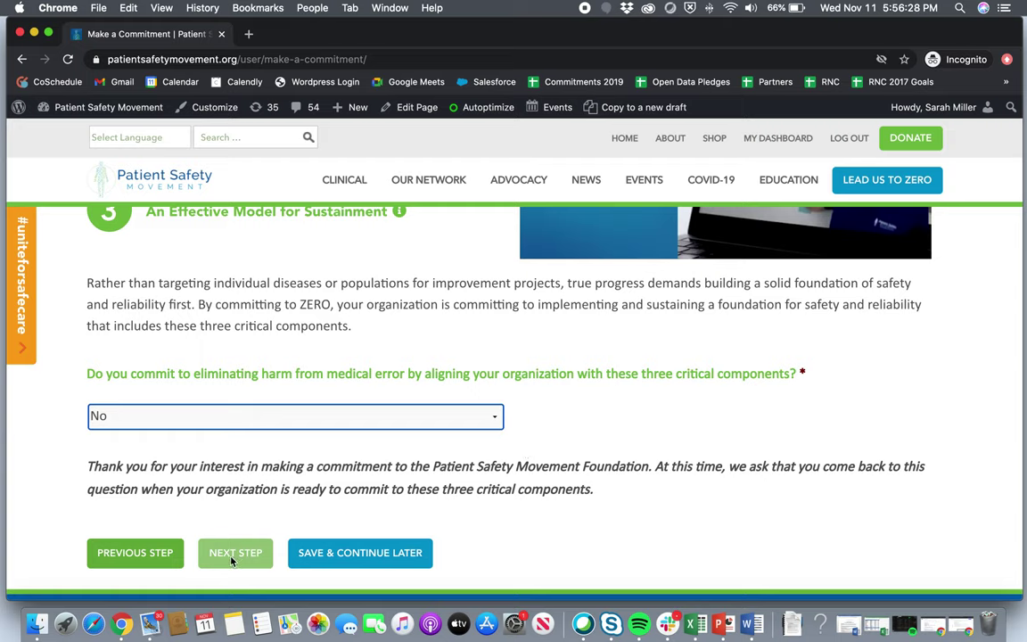
{"action": "left_click", "coordinate": [201, 427]}
{"action": "left_click", "coordinate": [169, 398]}
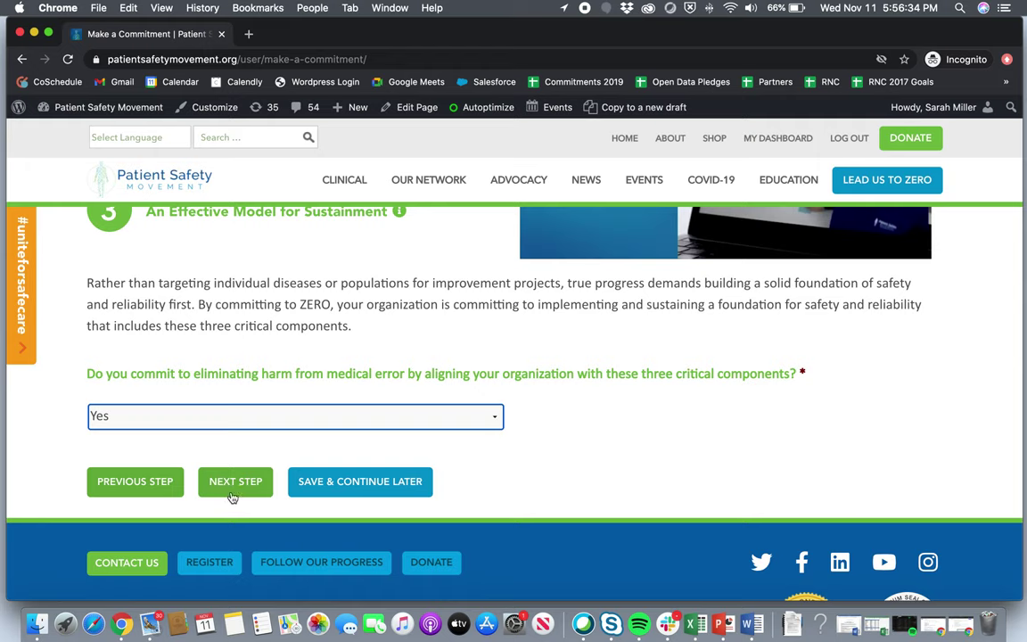
{"action": "left_click", "coordinate": [229, 485]}
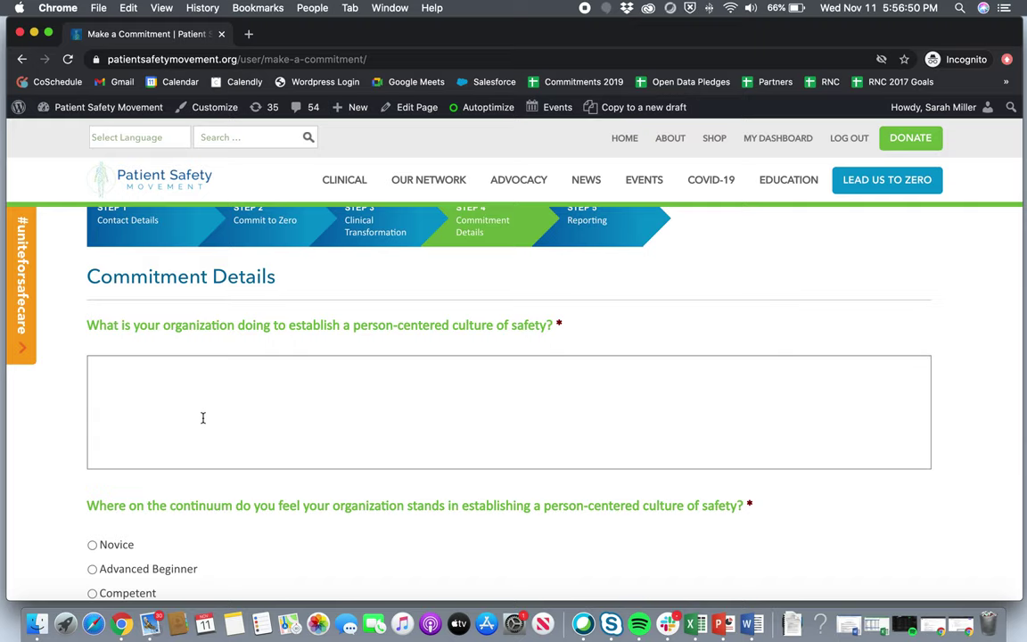
Answer the person-centered culture question with 'test' and rate it Competent.
{"action": "scroll", "coordinate": [202, 417], "scroll_direction": "down", "scroll_amount": 1}
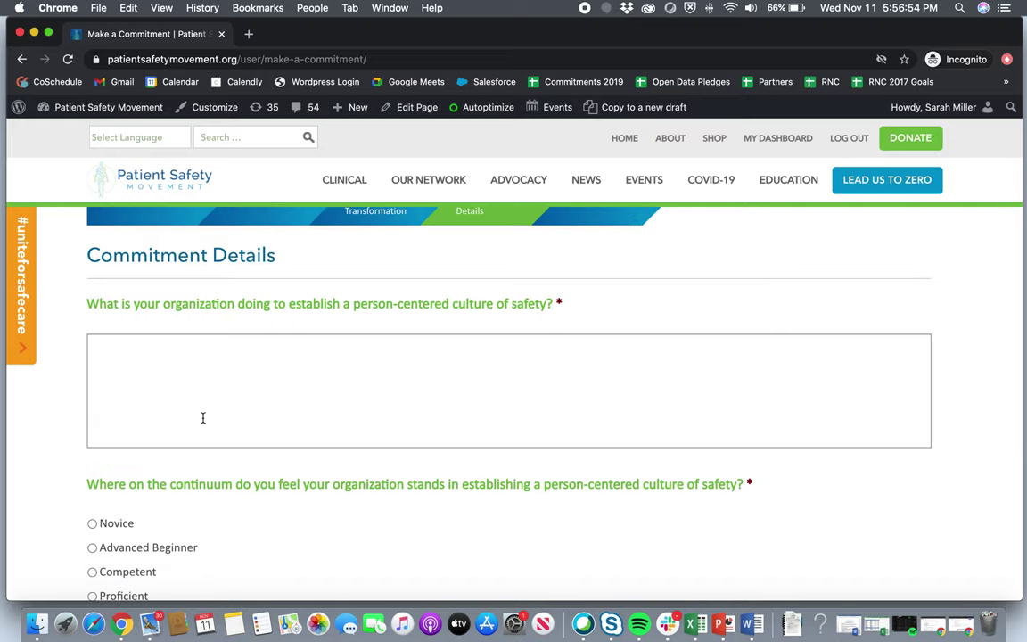
{"action": "left_click", "coordinate": [202, 417]}
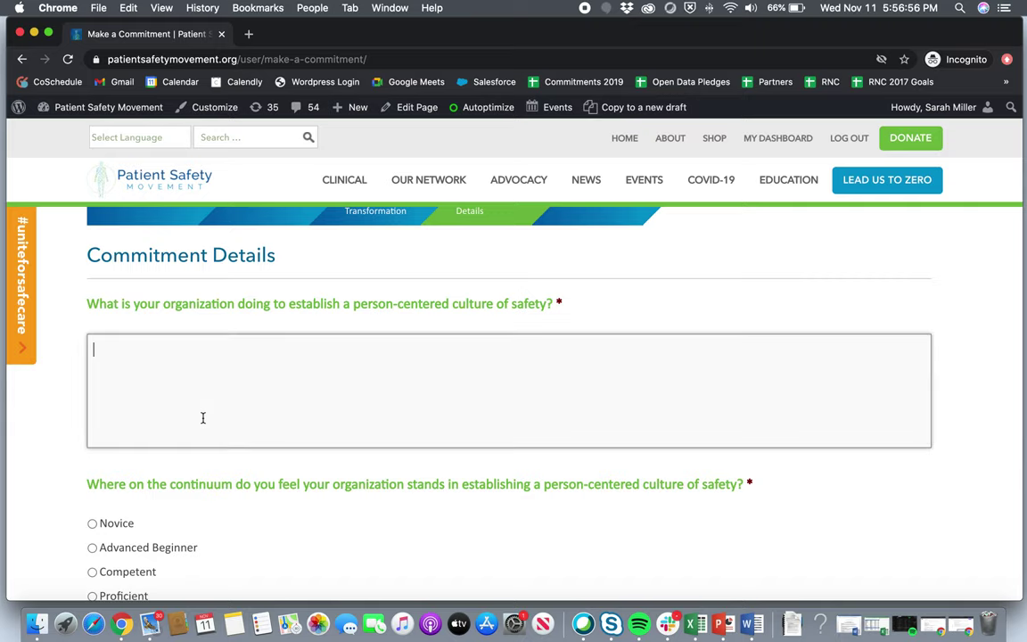
{"action": "type", "text": "test"}
{"action": "scroll", "coordinate": [202, 417], "scroll_direction": "down", "scroll_amount": 4}
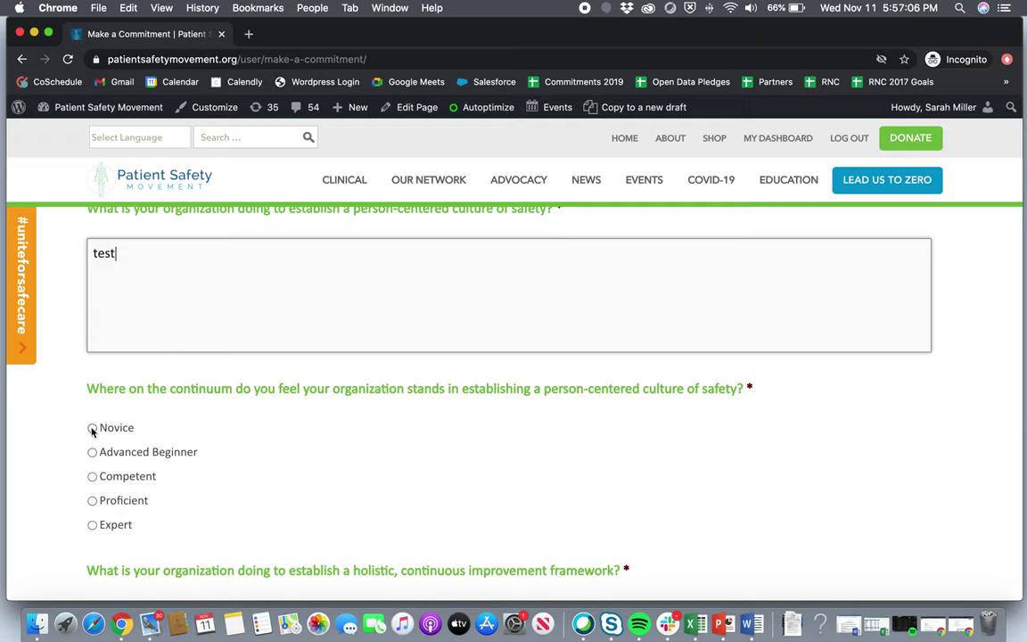
{"action": "left_click", "coordinate": [92, 476]}
Answer the improvement framework question with 'test' and rate it Advanced Beginner.
{"action": "scroll", "coordinate": [104, 508], "scroll_direction": "down", "scroll_amount": 4}
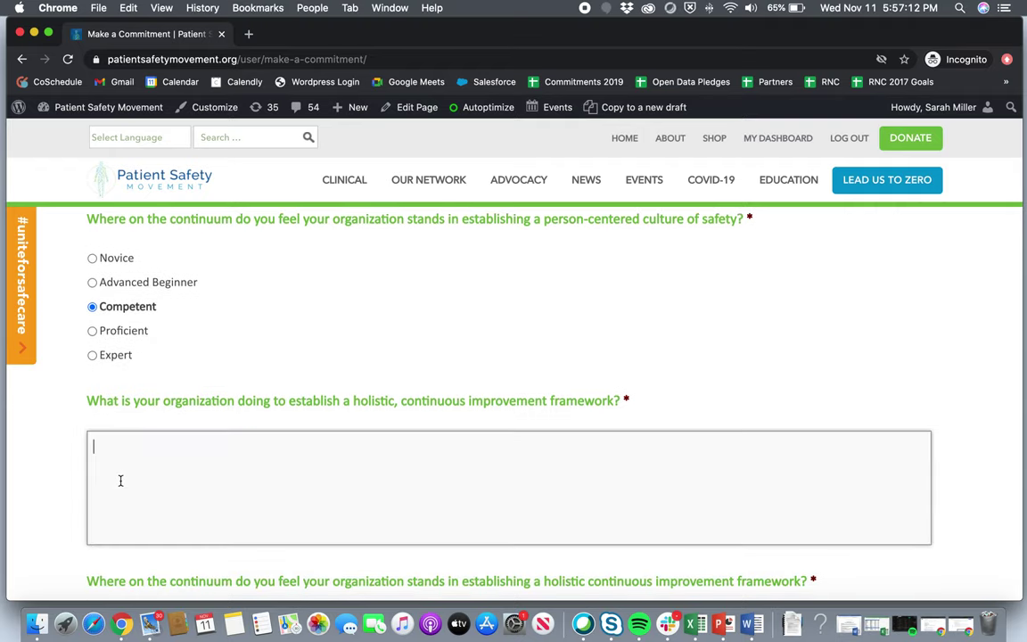
{"action": "type", "text": "test"}
{"action": "scroll", "coordinate": [251, 492], "scroll_direction": "down", "scroll_amount": 5}
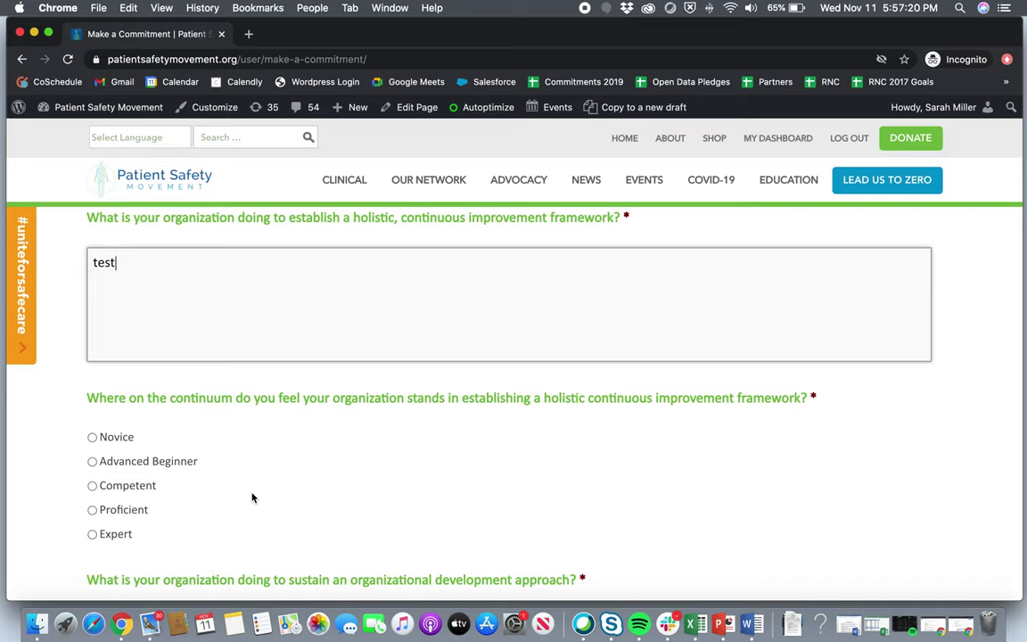
{"action": "left_click", "coordinate": [157, 462]}
Answer the organizational development question with 'test', rate it Novice, and go to Reporting.
{"action": "scroll", "coordinate": [155, 464], "scroll_direction": "down", "scroll_amount": 2}
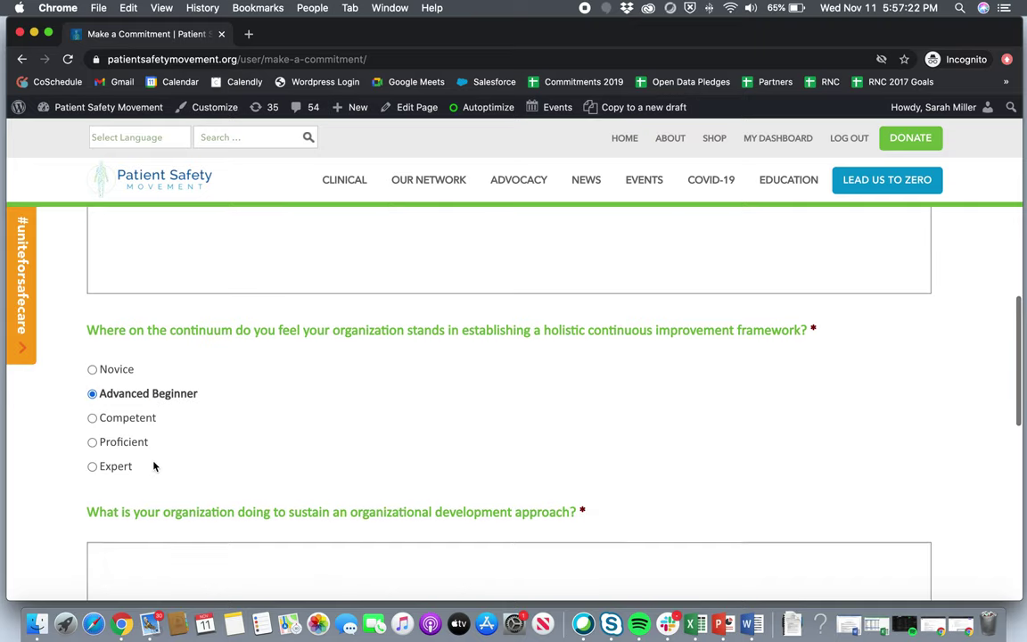
{"action": "scroll", "coordinate": [154, 465], "scroll_direction": "down", "scroll_amount": 4}
{"action": "left_click", "coordinate": [153, 459]}
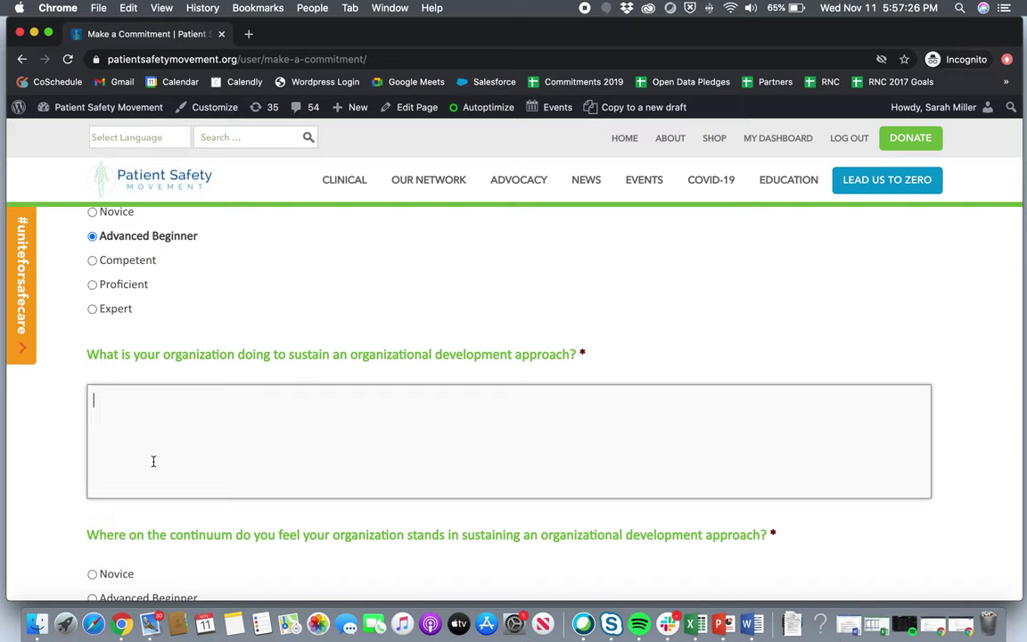
{"action": "type", "text": "test"}
{"action": "scroll", "coordinate": [26, 402], "scroll_direction": "down", "scroll_amount": 4}
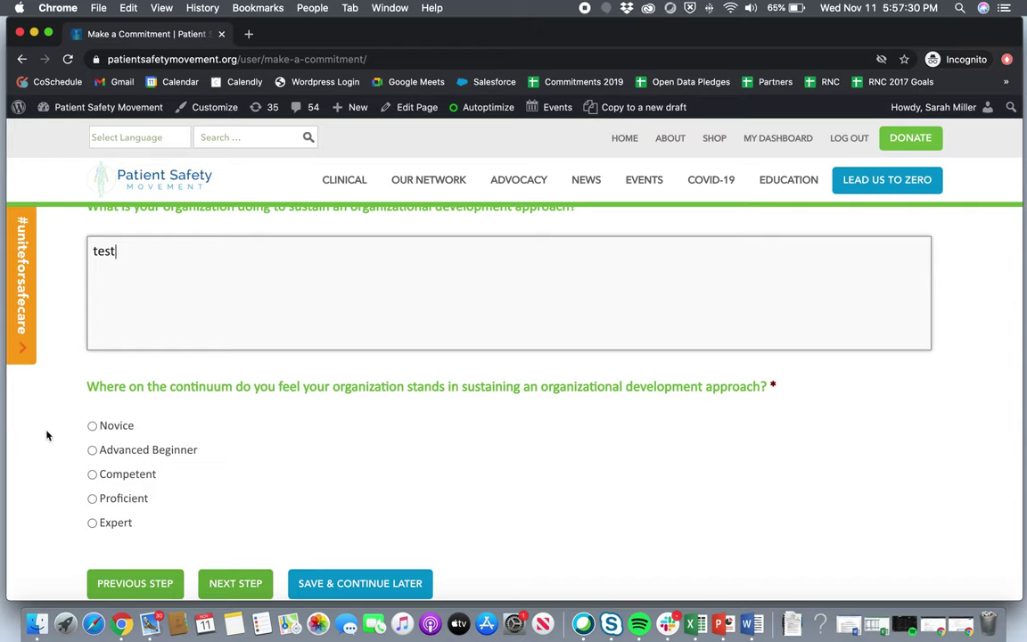
{"action": "left_click", "coordinate": [92, 426]}
{"action": "scroll", "coordinate": [183, 505], "scroll_direction": "down", "scroll_amount": 1}
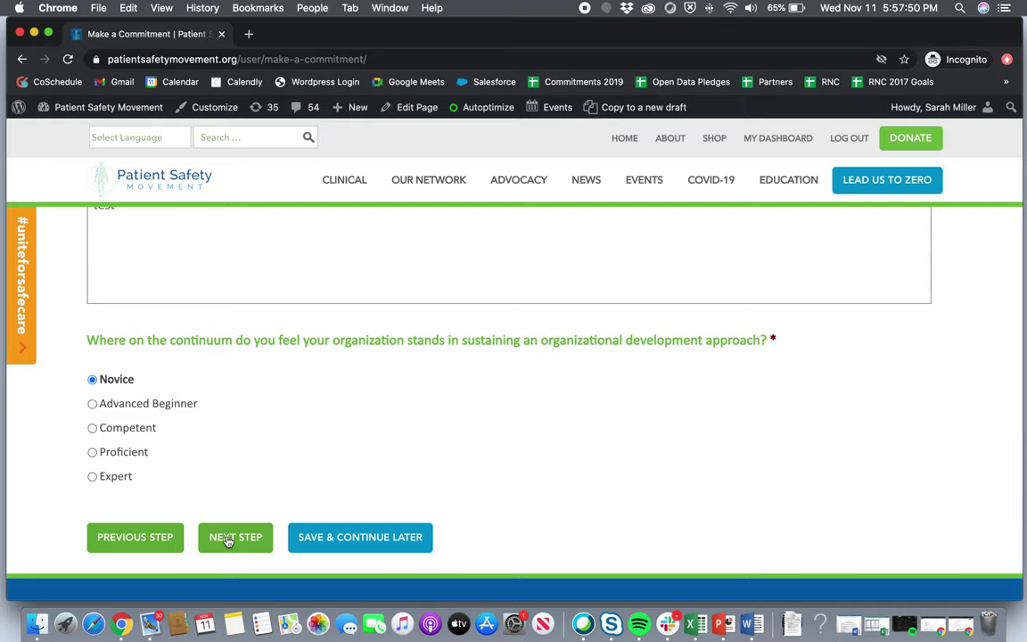
{"action": "left_click", "coordinate": [227, 538]}
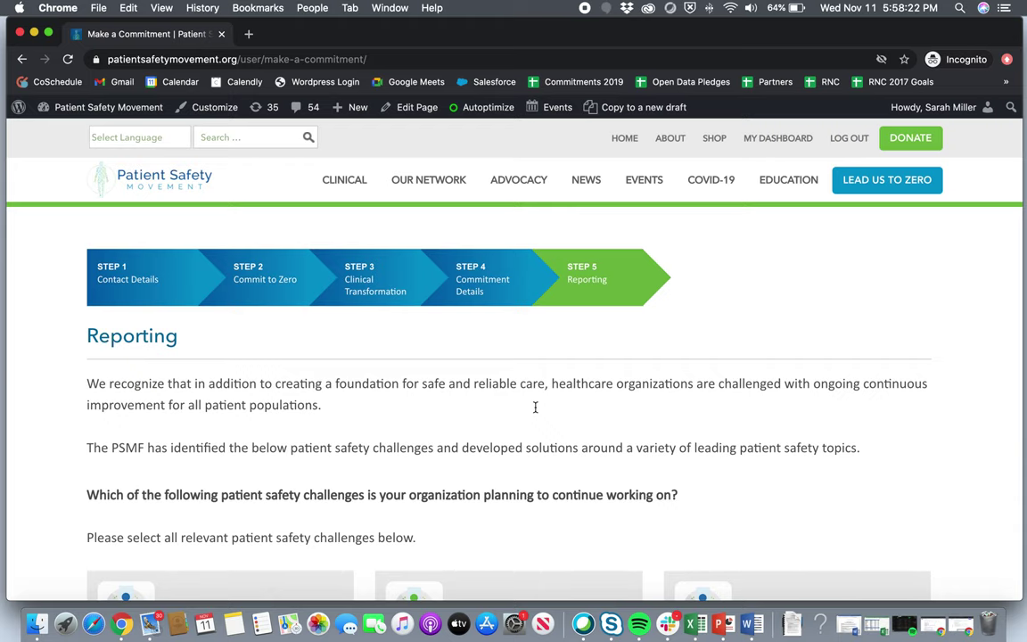
Check Person and Family Engagement, Mental Health, Pain Management, Airway Safety, Ventilation Management and Embolic Events.
{"action": "scroll", "coordinate": [535, 407], "scroll_direction": "down", "scroll_amount": 2}
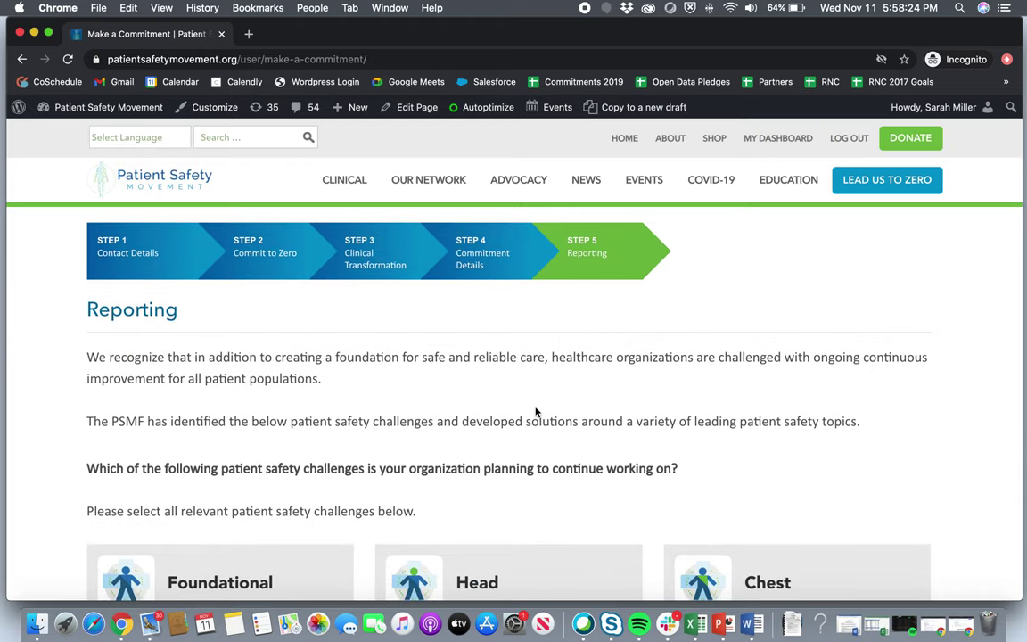
{"action": "scroll", "coordinate": [535, 407], "scroll_direction": "down", "scroll_amount": 1}
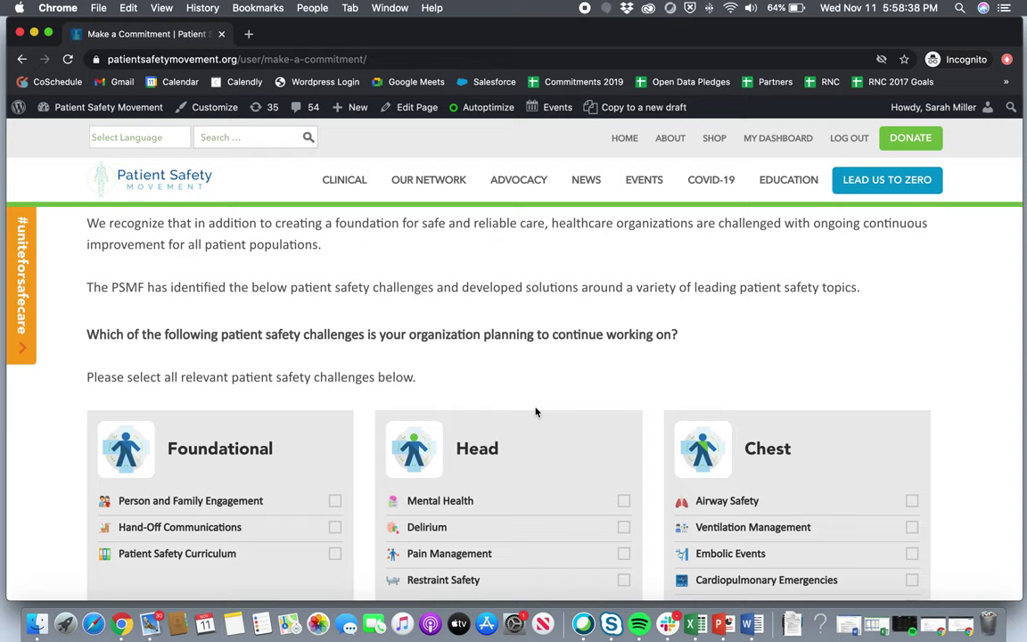
{"action": "scroll", "coordinate": [536, 412], "scroll_direction": "down", "scroll_amount": 3}
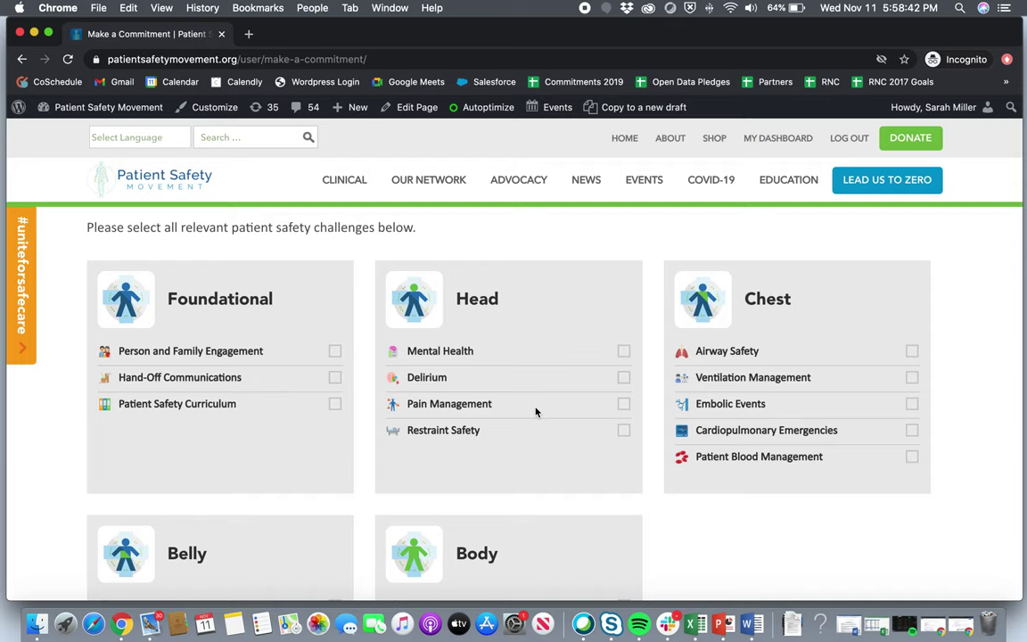
{"action": "scroll", "coordinate": [535, 412], "scroll_direction": "down", "scroll_amount": 1}
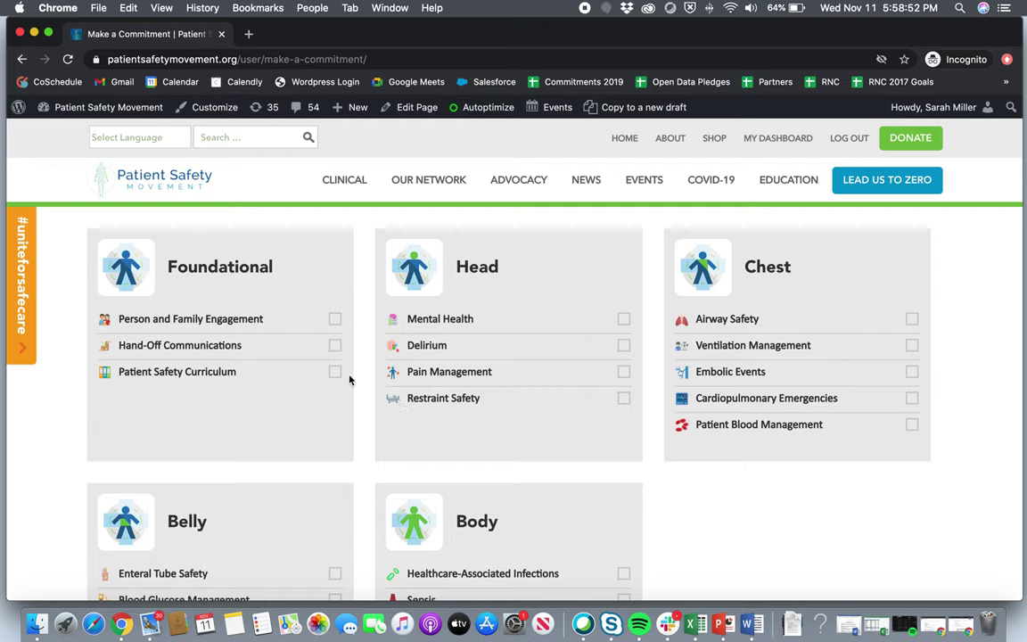
{"action": "left_click", "coordinate": [336, 321]}
{"action": "left_click", "coordinate": [623, 323]}
{"action": "left_click", "coordinate": [624, 371]}
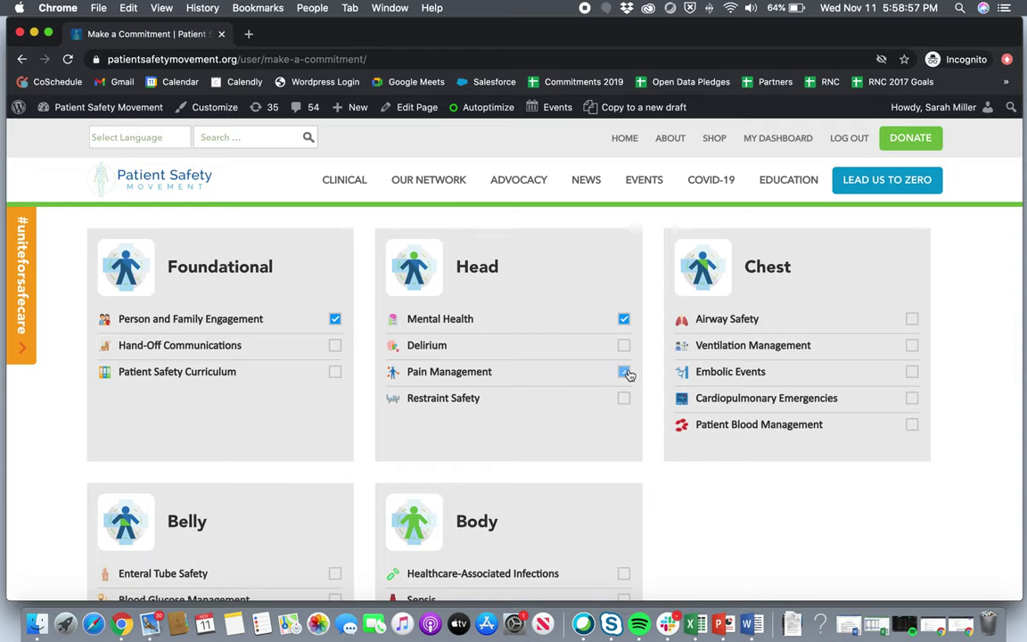
{"action": "left_click", "coordinate": [912, 320]}
{"action": "left_click", "coordinate": [912, 346]}
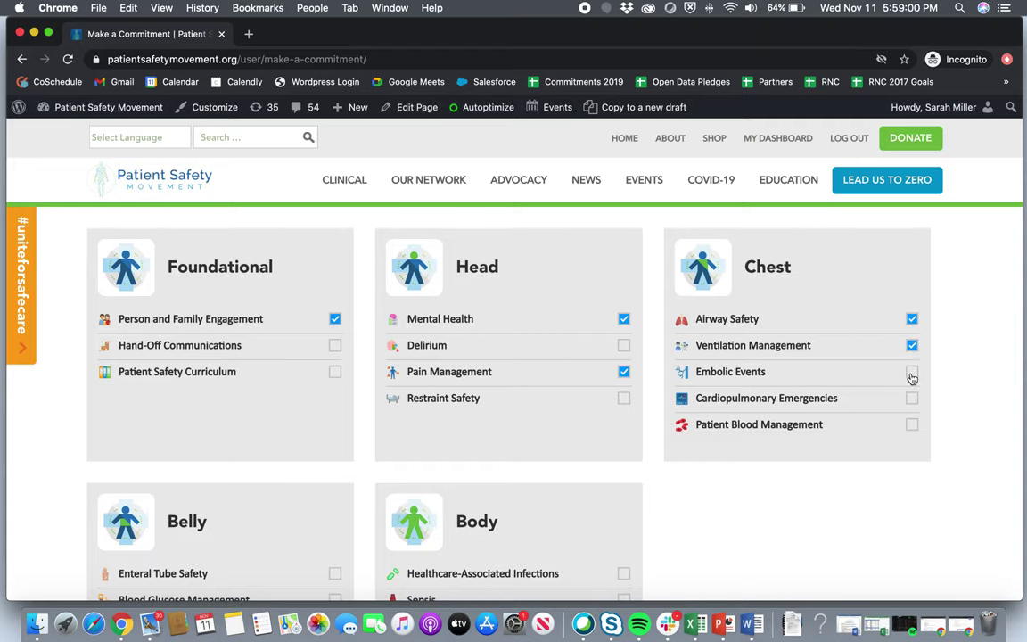
{"action": "left_click", "coordinate": [912, 373]}
Also check Blood Glucose Management, Obstetric Safety, Sepsis, Safe Surgery and Falls and Mobility.
{"action": "scroll", "coordinate": [666, 412], "scroll_direction": "down", "scroll_amount": 3}
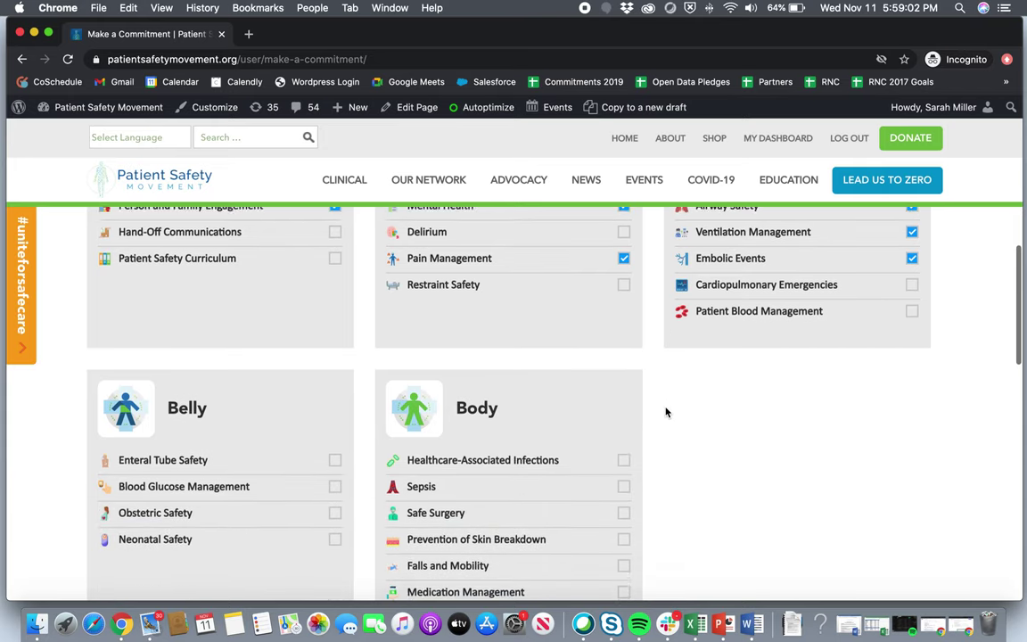
{"action": "left_click", "coordinate": [334, 476]}
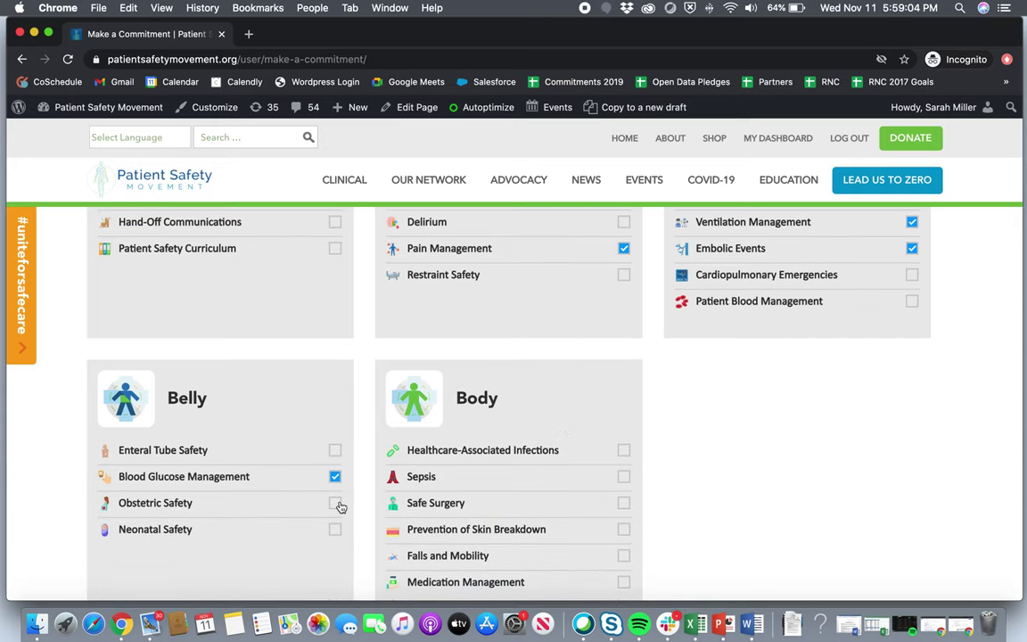
{"action": "left_click", "coordinate": [335, 504]}
{"action": "left_click", "coordinate": [623, 477]}
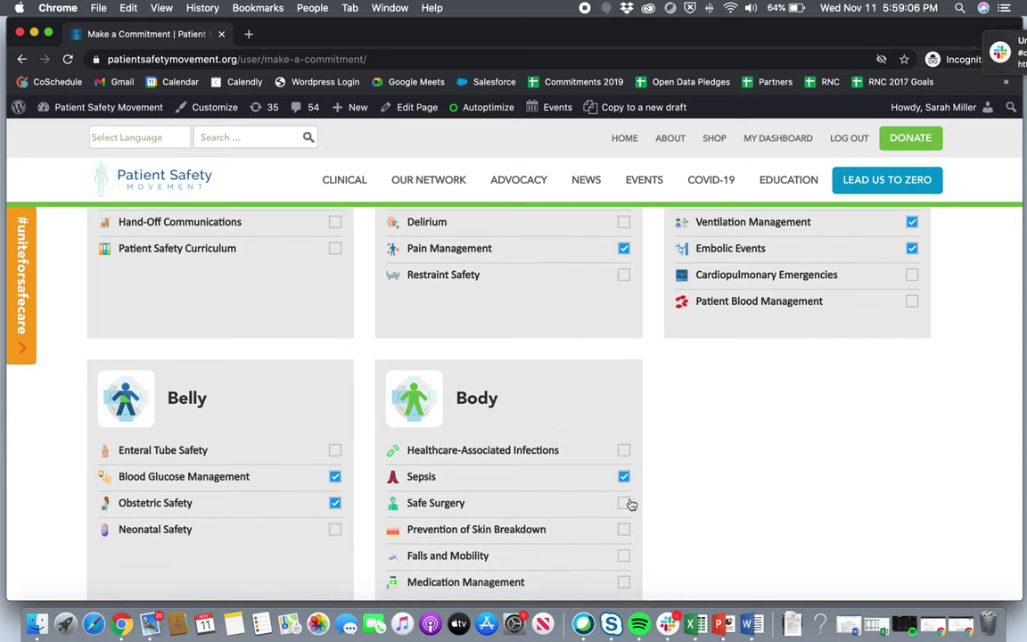
{"action": "left_click", "coordinate": [624, 505]}
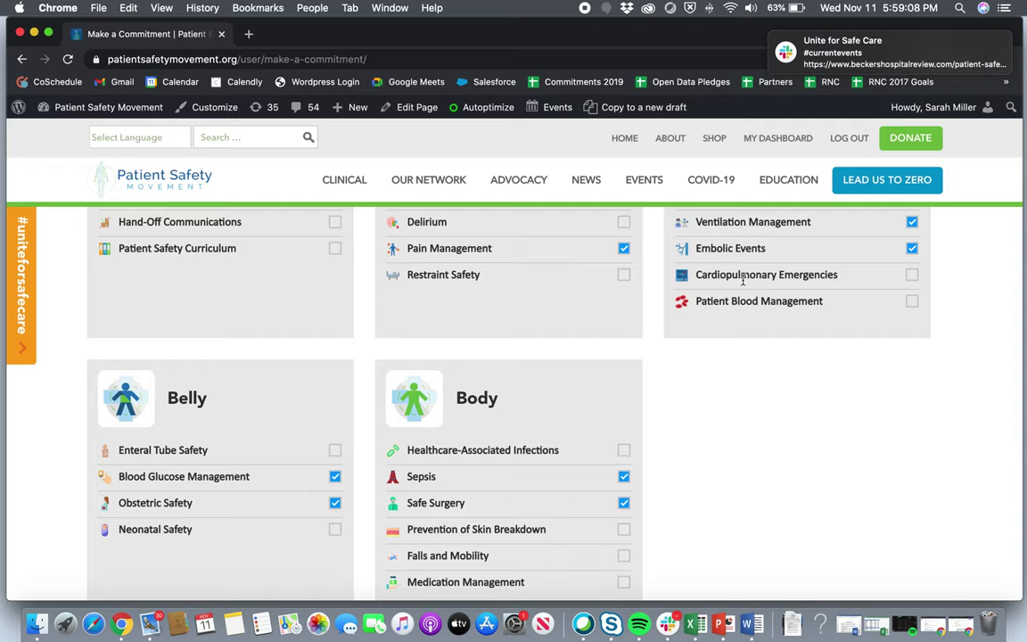
{"action": "scroll", "coordinate": [586, 556], "scroll_direction": "down", "scroll_amount": 2}
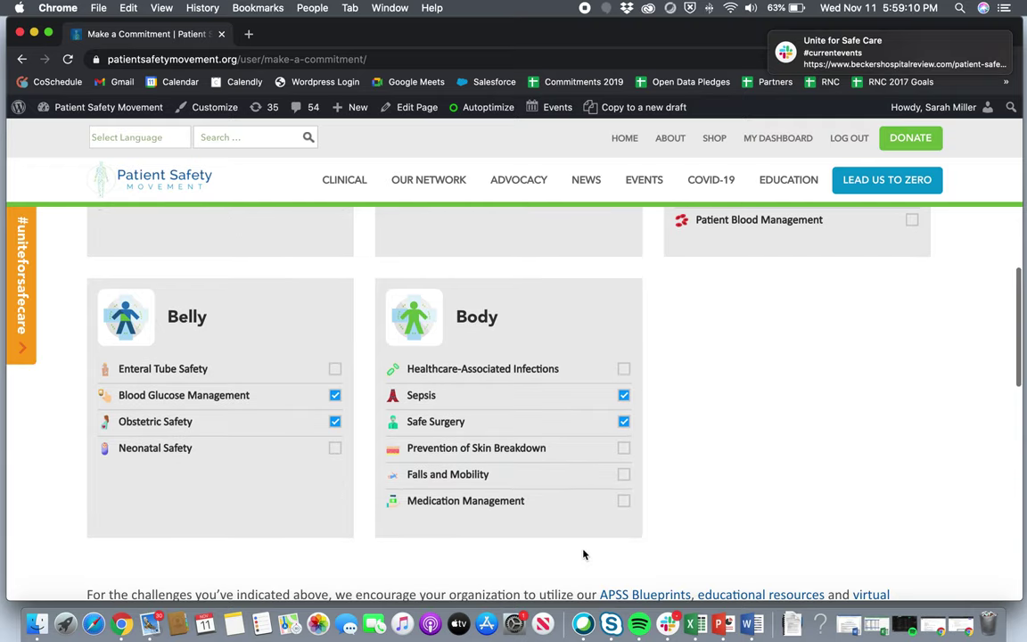
{"action": "left_click", "coordinate": [625, 478]}
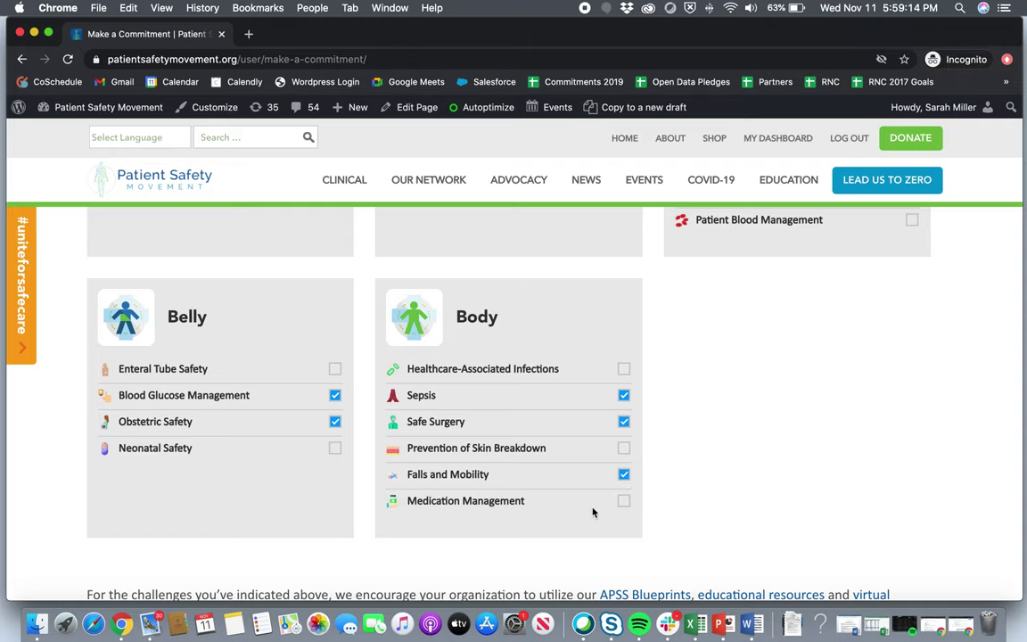
{"action": "scroll", "coordinate": [593, 511], "scroll_direction": "down", "scroll_amount": 5}
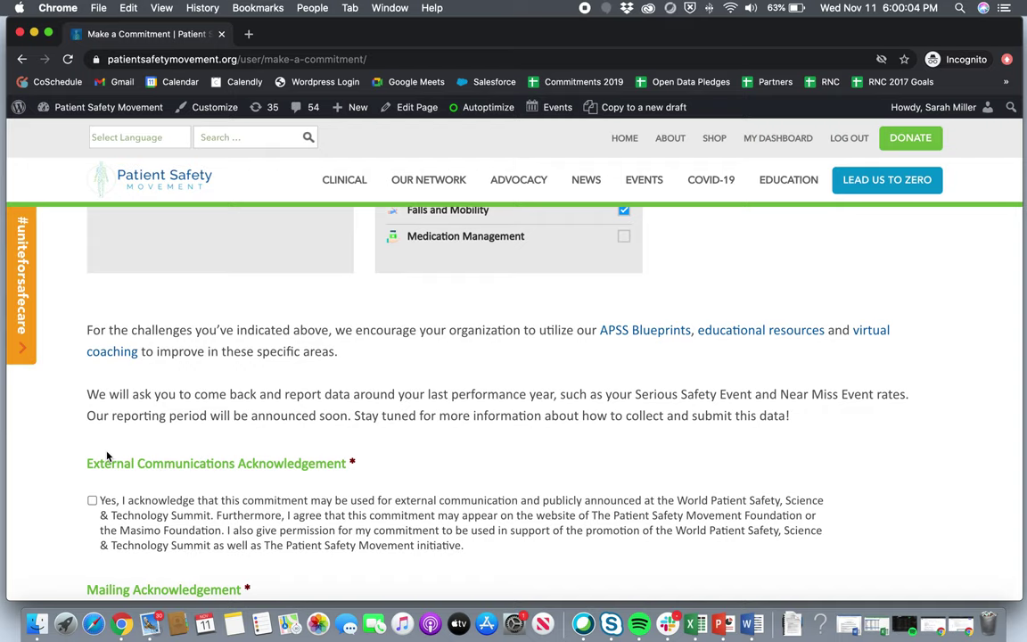
Accept the External Communications Acknowledgement and submit the commitment form.
{"action": "left_click", "coordinate": [92, 501]}
{"action": "scroll", "coordinate": [94, 505], "scroll_direction": "down", "scroll_amount": 4}
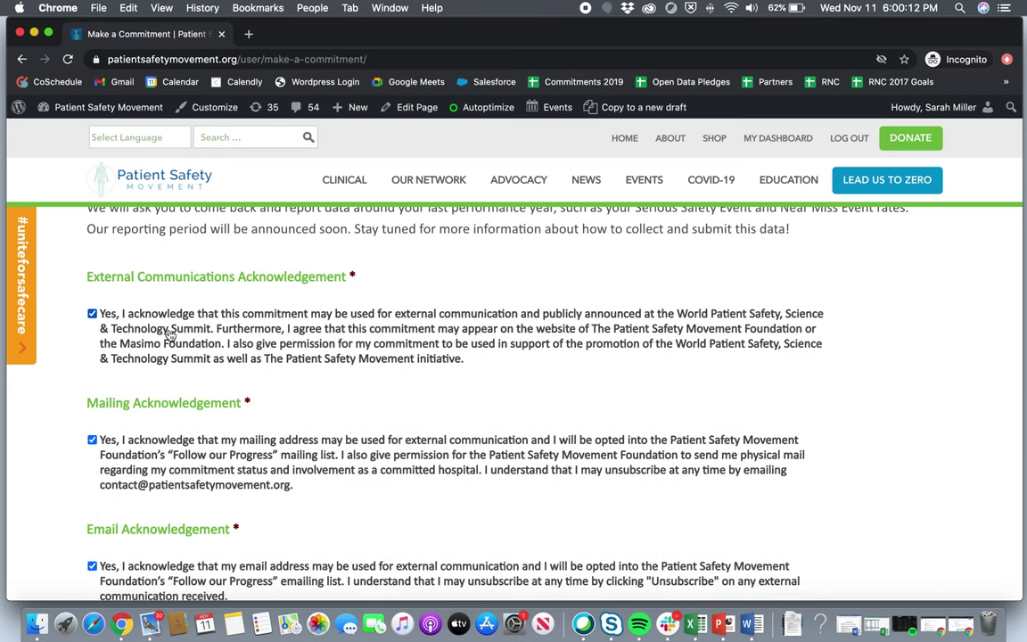
{"action": "scroll", "coordinate": [170, 332], "scroll_direction": "down", "scroll_amount": 2}
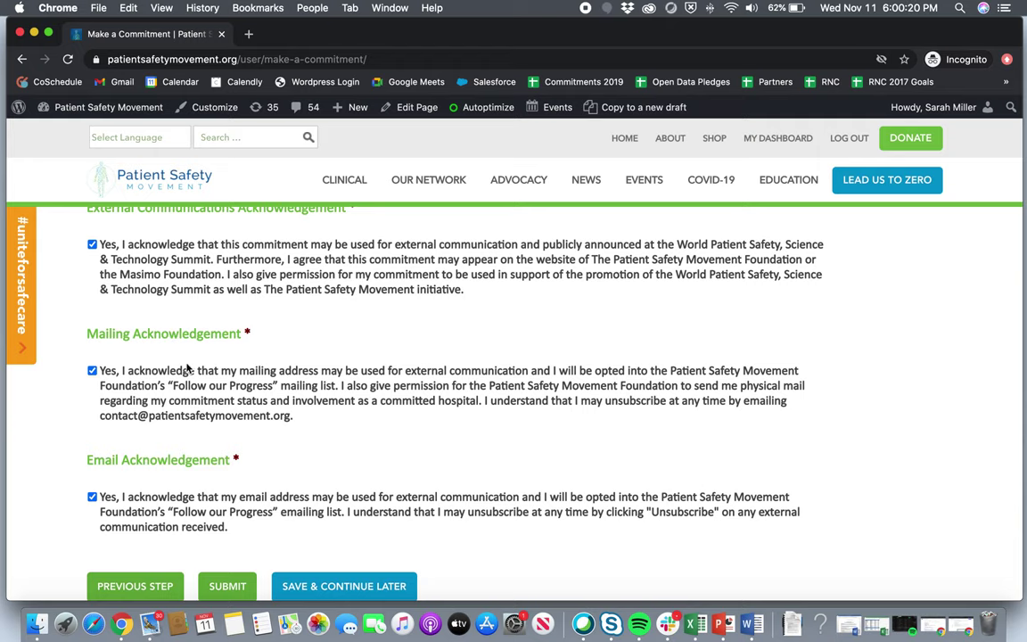
{"action": "scroll", "coordinate": [219, 426], "scroll_direction": "down", "scroll_amount": 1}
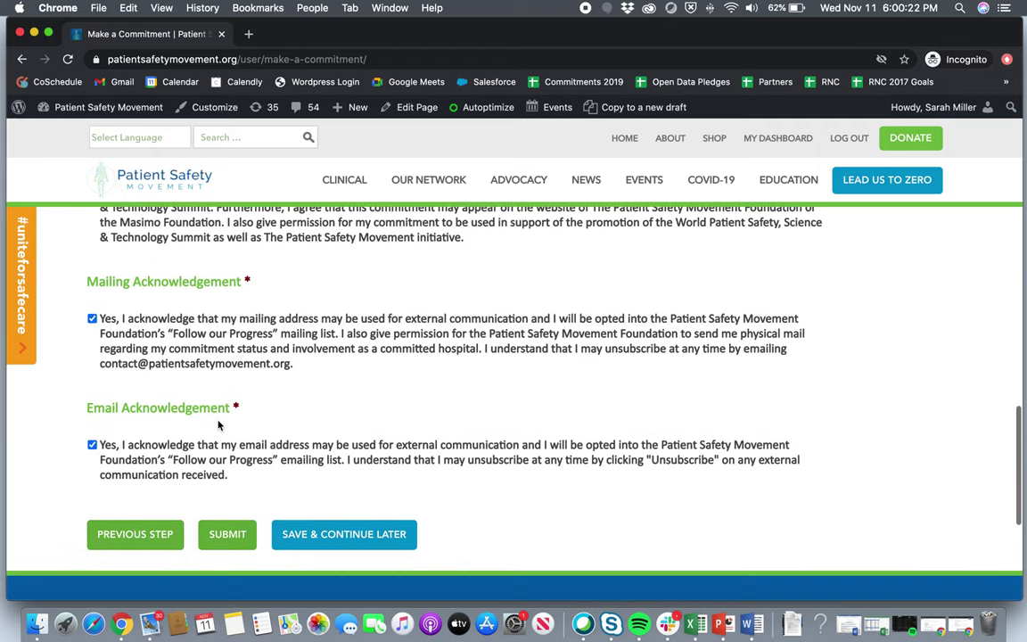
{"action": "left_click", "coordinate": [227, 540]}
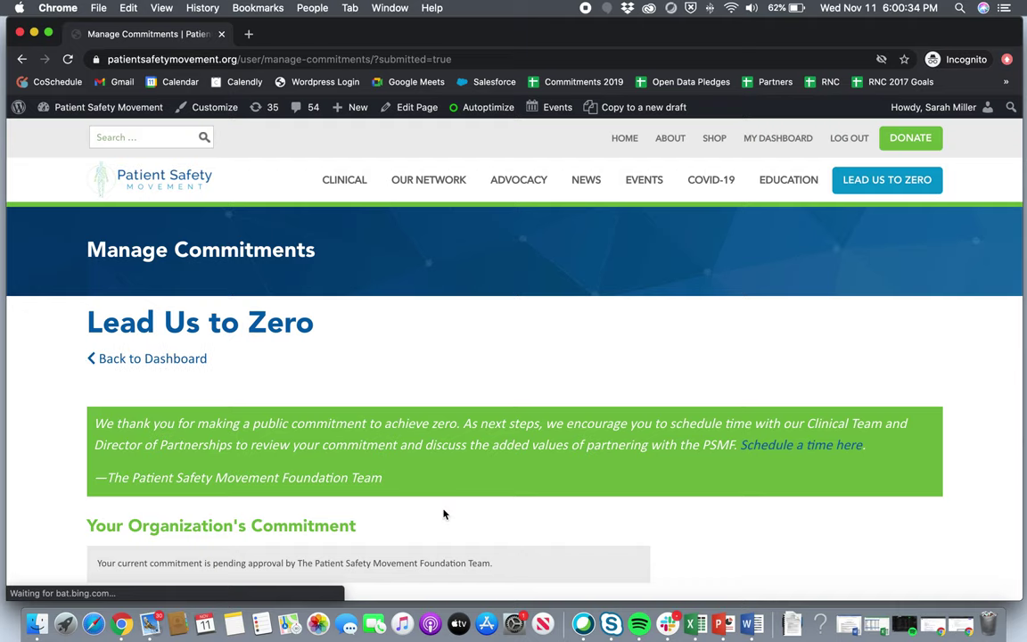
Scroll the Manage Commitments page to view the commitment's pending-approval status.
{"action": "scroll", "coordinate": [444, 514], "scroll_direction": "down", "scroll_amount": 3}
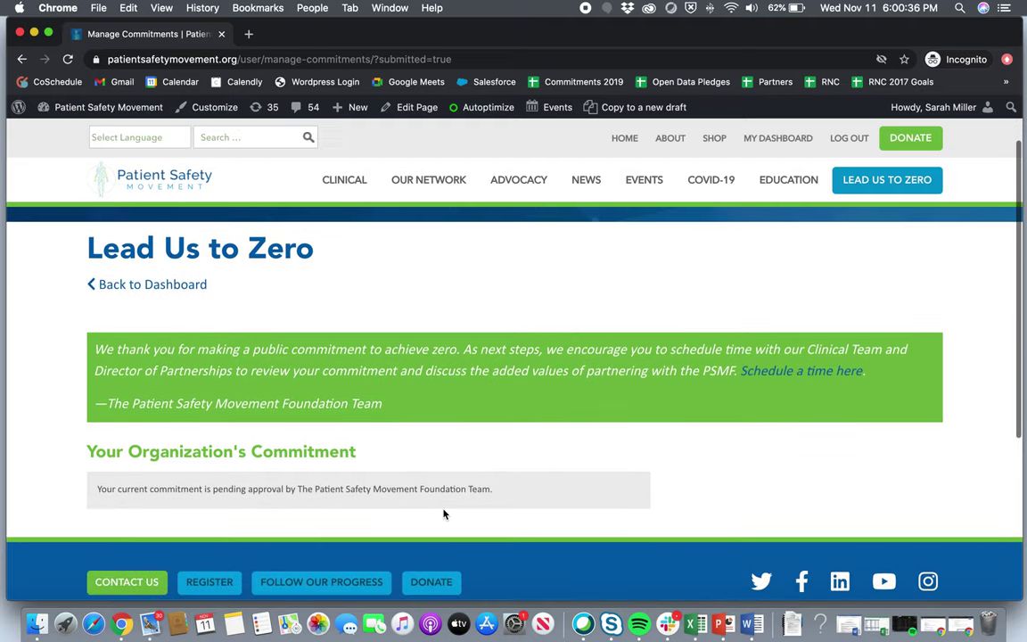